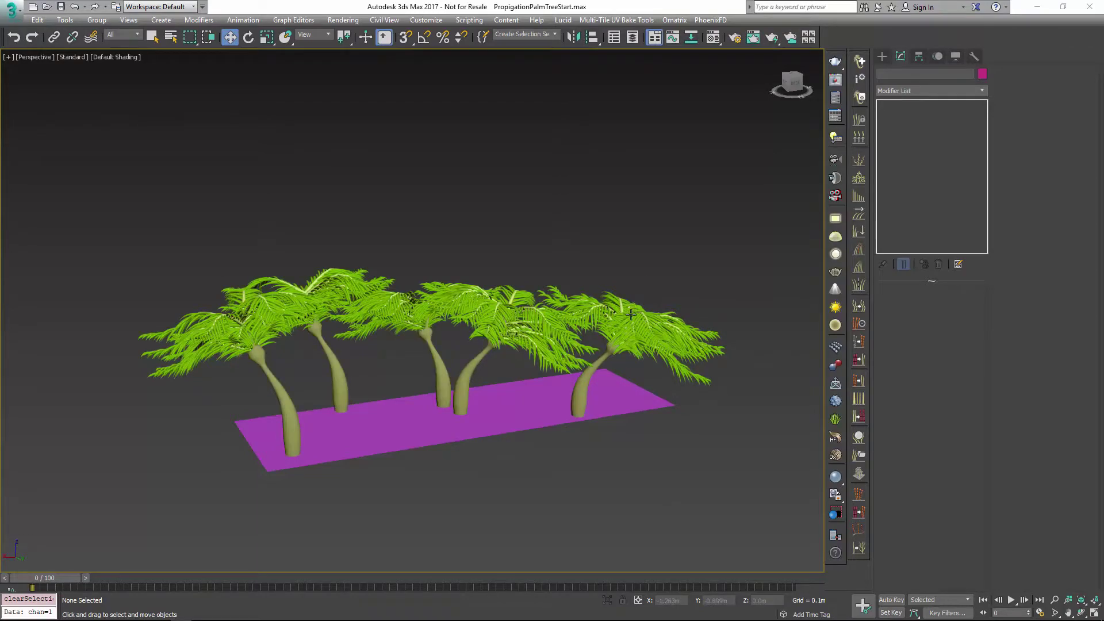
Select the FurBall palm groom and orbit around the five palm trees from several angles.
left_click(563, 339)
middle_click_drag(421, 493, 641, 486, "alt")
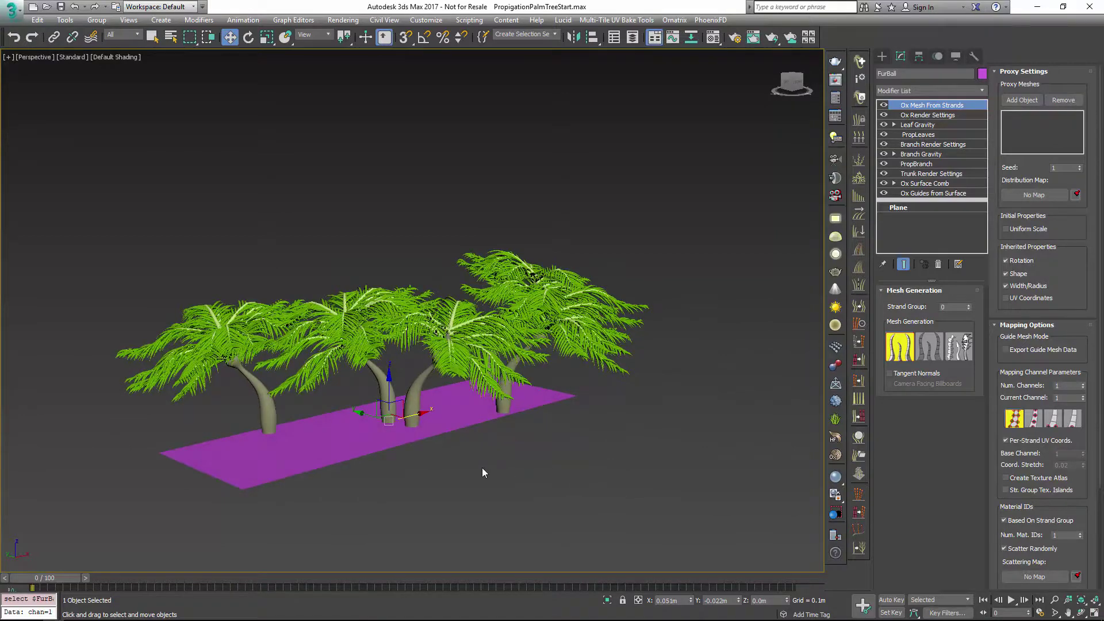
scroll(481, 468, "up", 5)
scroll(535, 468, "down", 2)
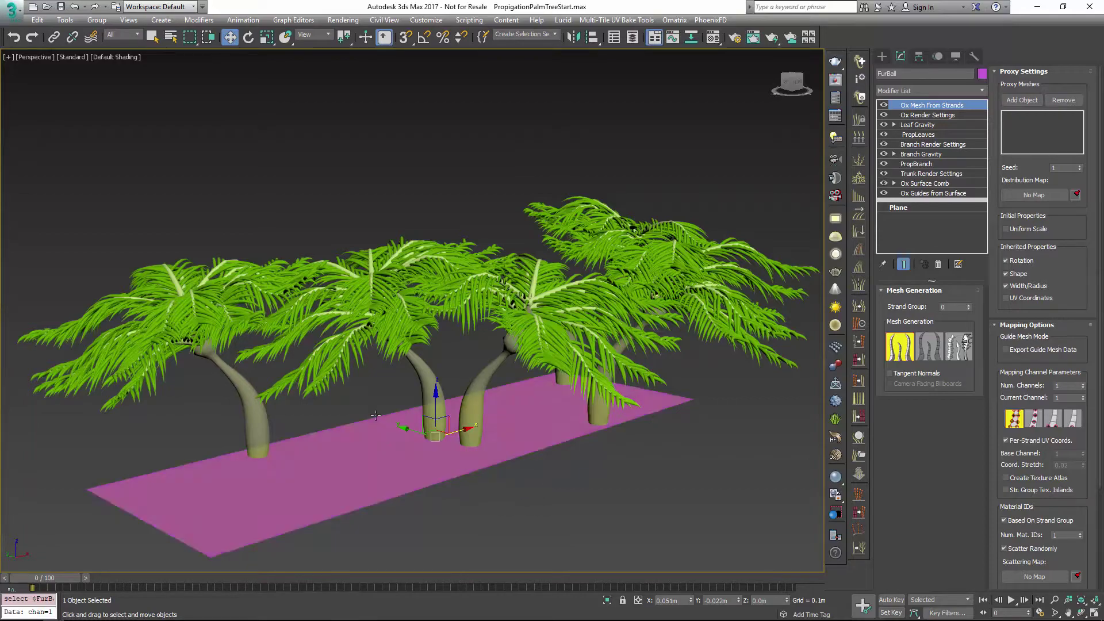
middle_click_drag(689, 381, 438, 374, "alt")
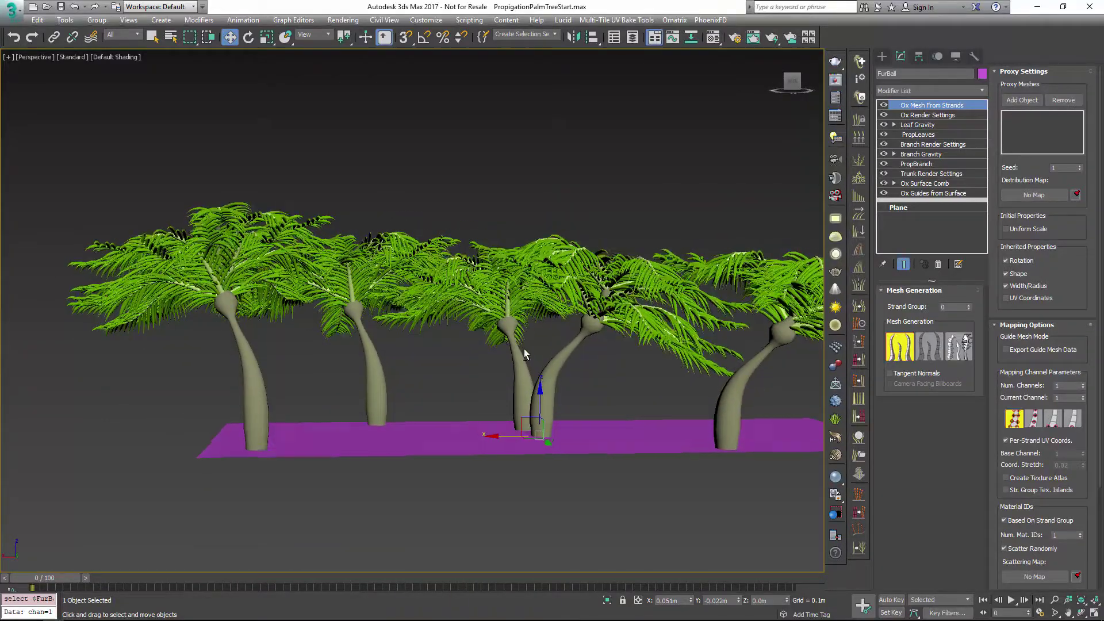
middle_click_drag(526, 356, 632, 300, "alt")
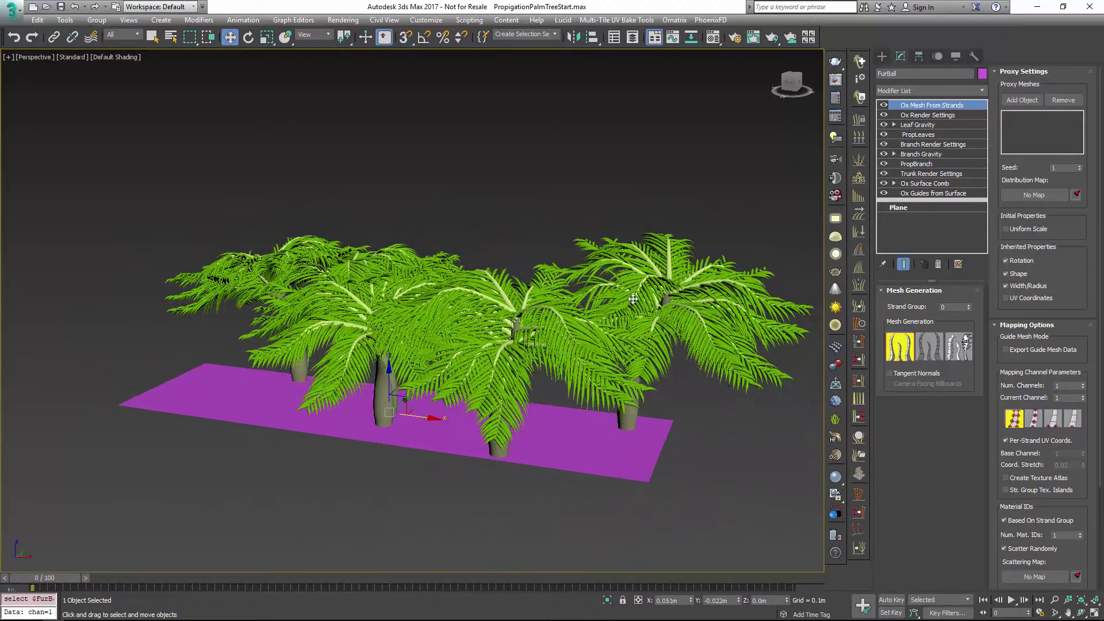
middle_click_drag(684, 415, 516, 426, "alt")
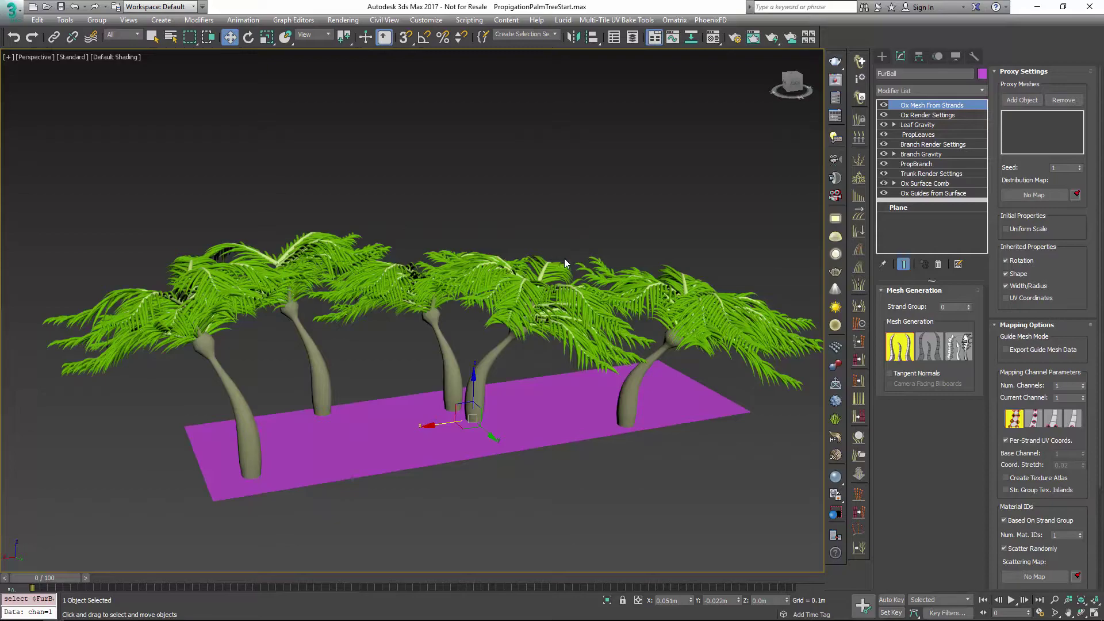
middle_click_drag(567, 264, 384, 253, "alt")
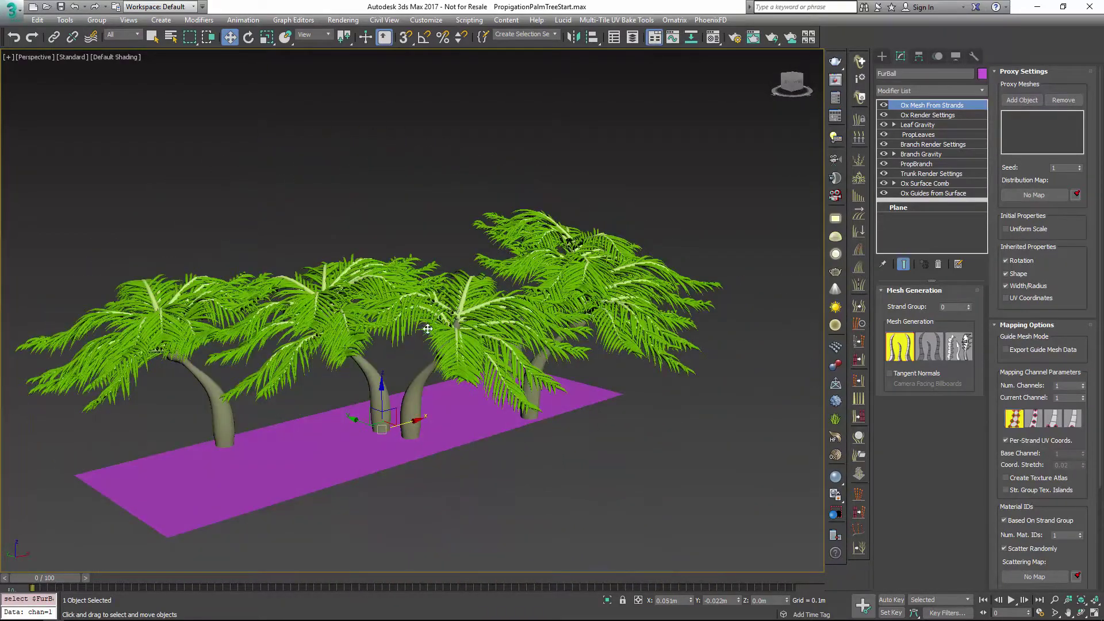
middle_click_drag(429, 331, 471, 379, "alt")
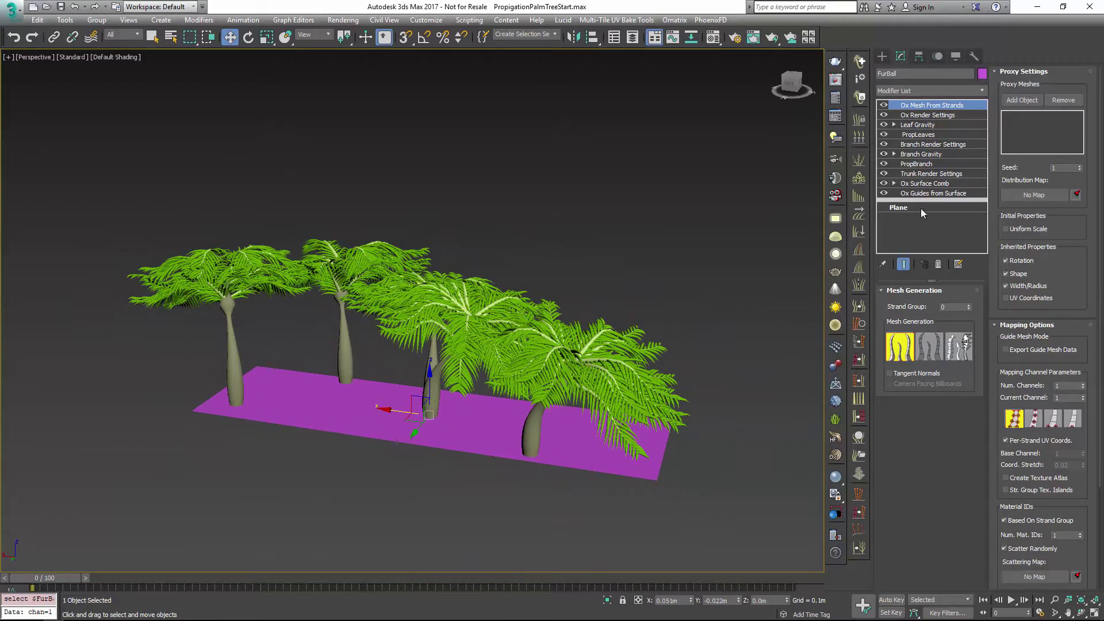
left_click(947, 195)
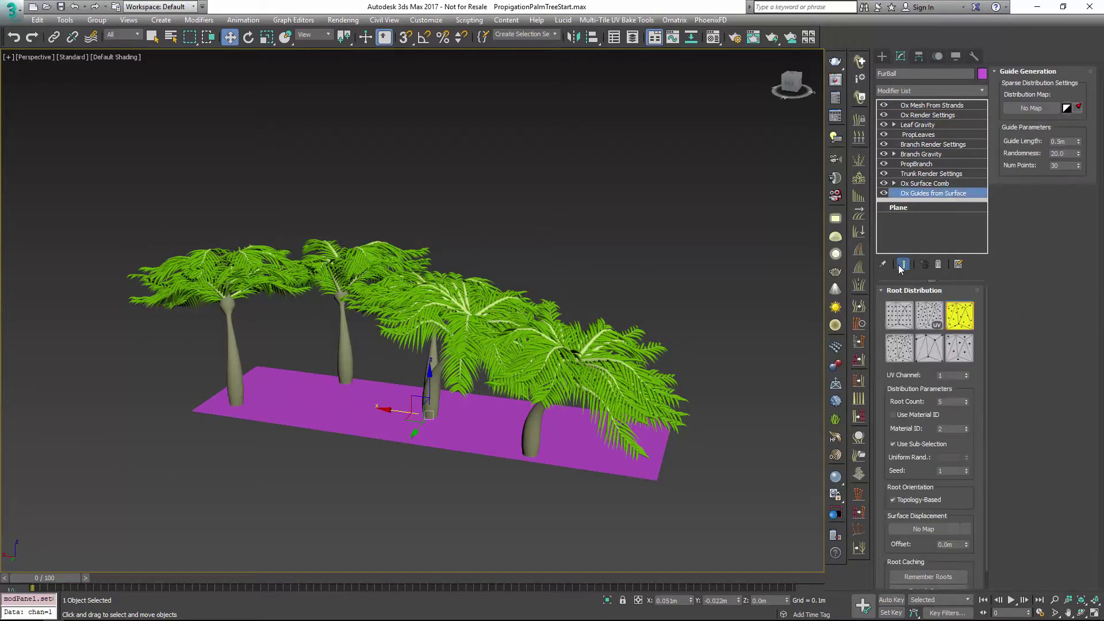
left_click(902, 264)
left_click(923, 183)
left_click(916, 173)
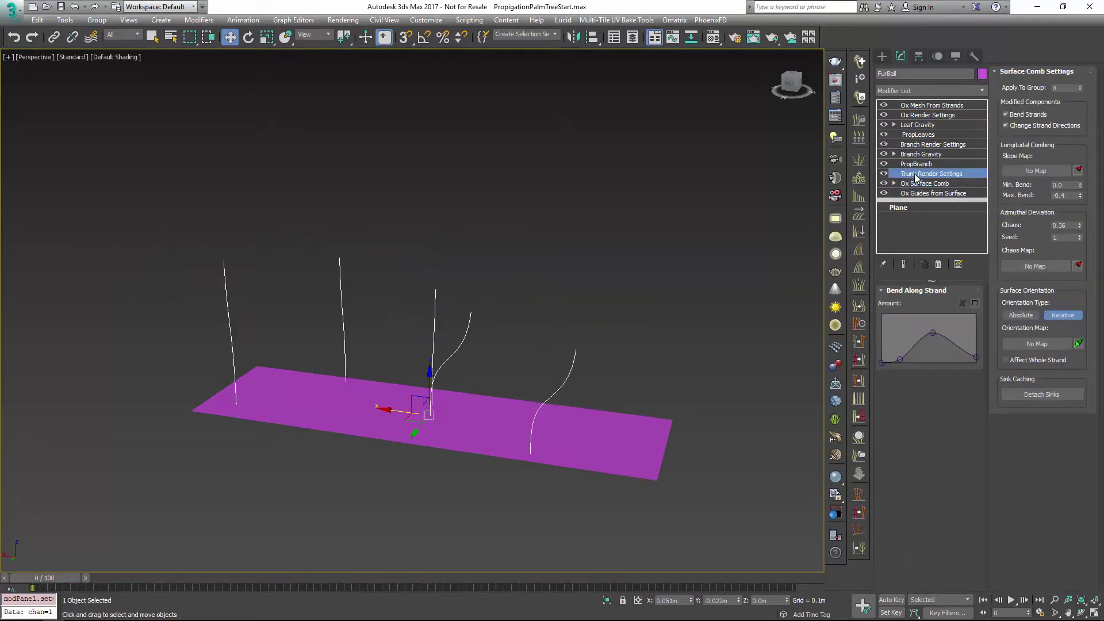
left_click(916, 164)
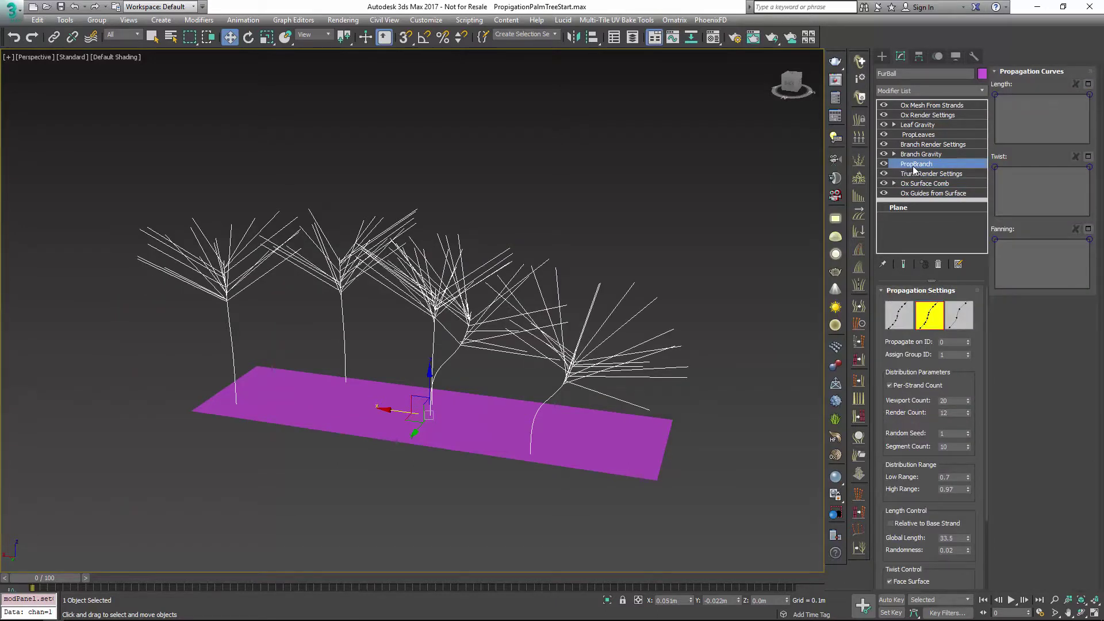
left_click(919, 154)
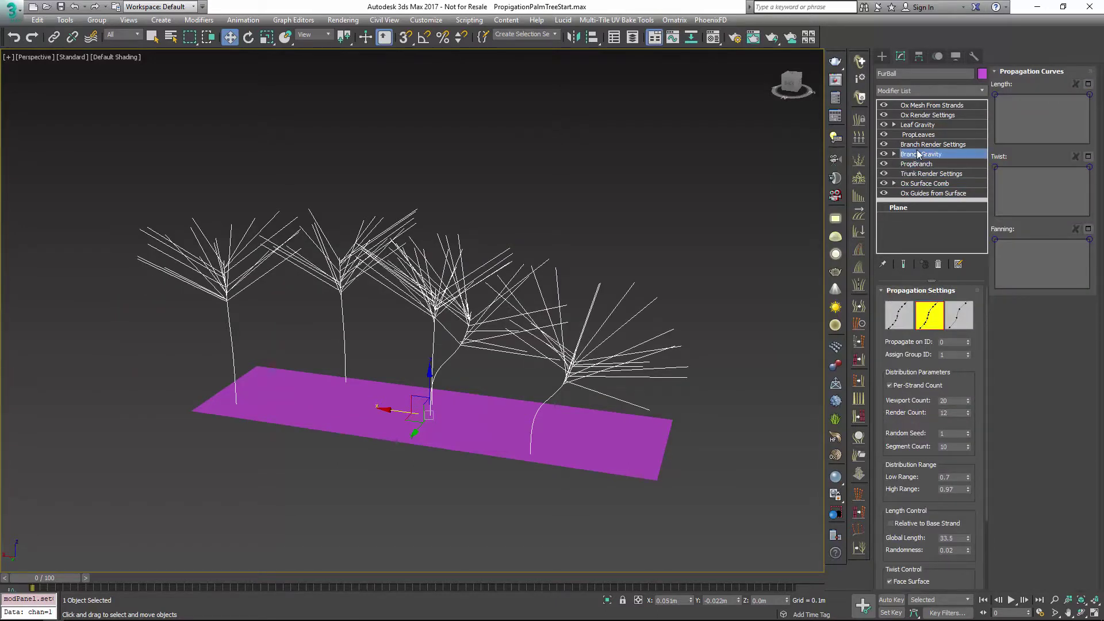
left_click(917, 143)
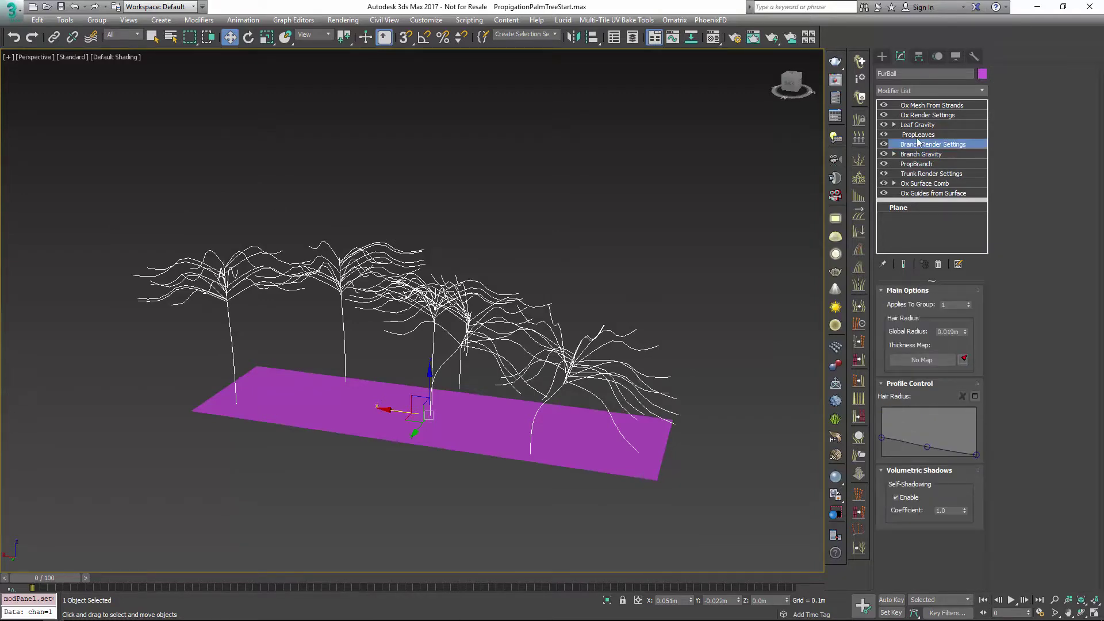
left_click(919, 135)
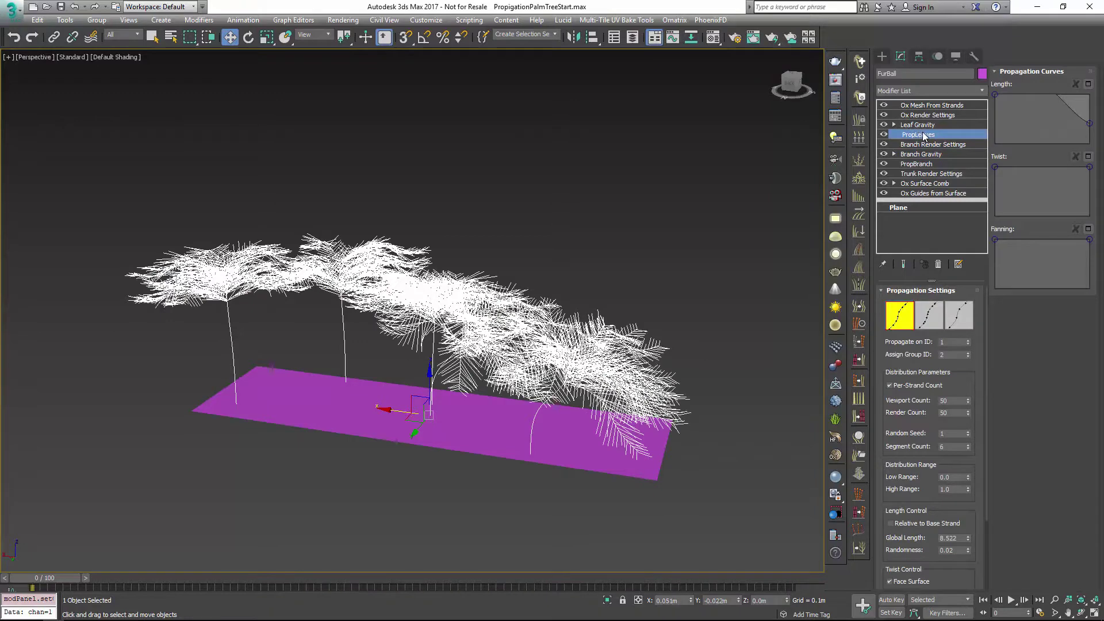
left_click(917, 125)
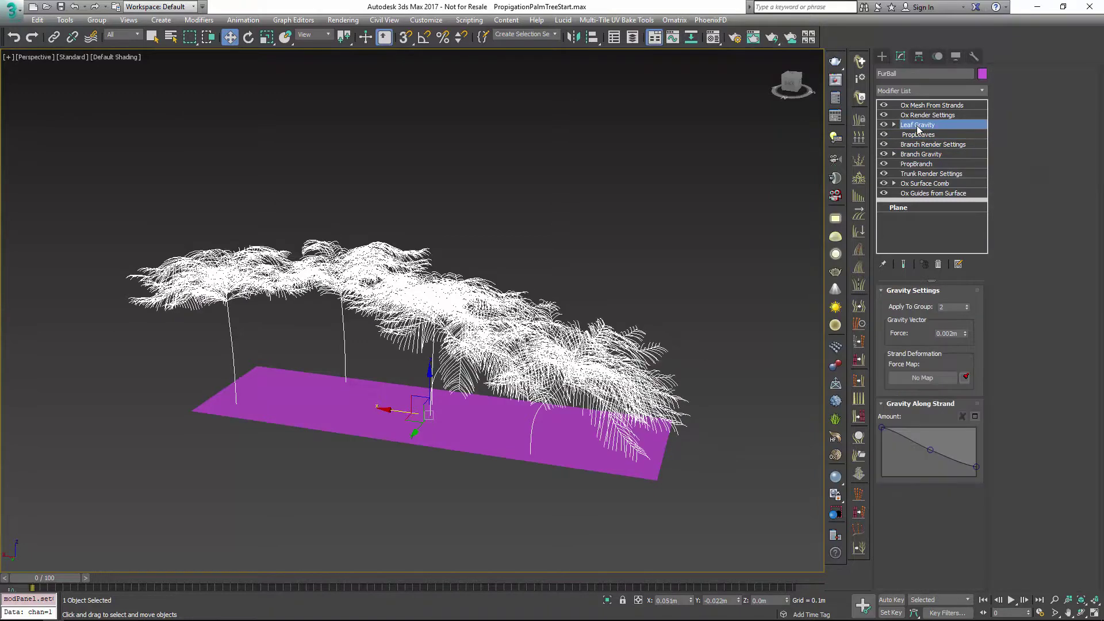
left_click(923, 116)
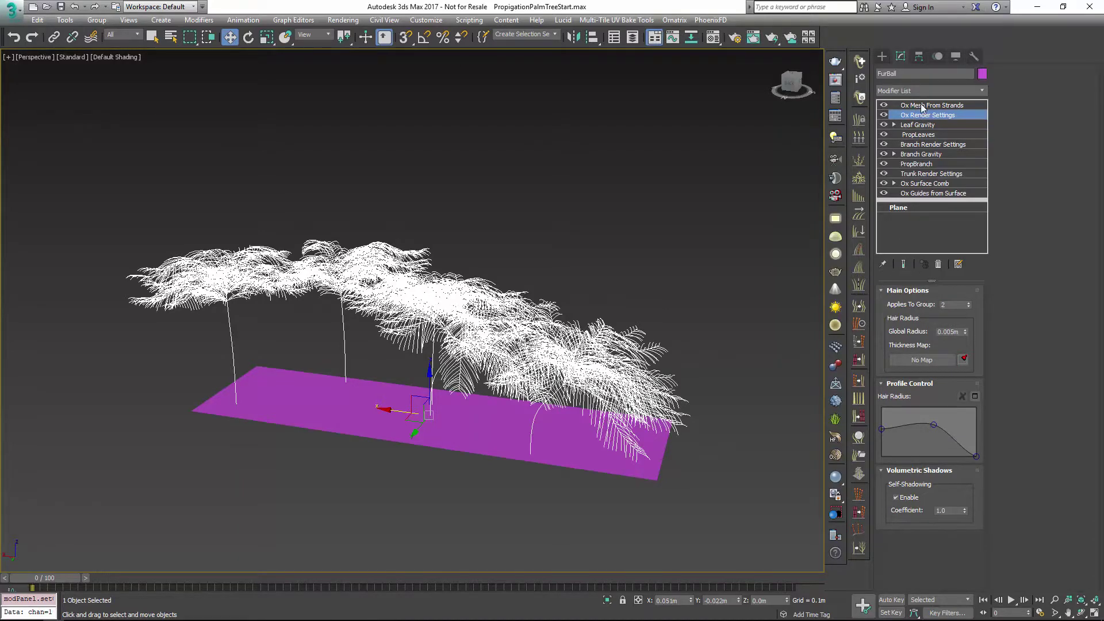
left_click(923, 106)
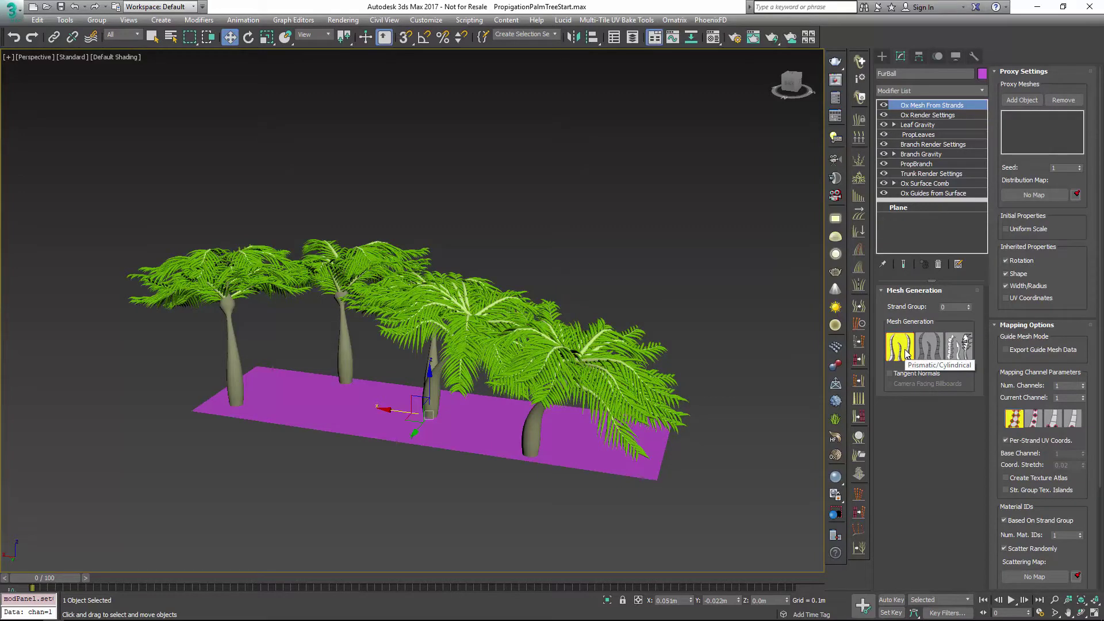
left_click(927, 347)
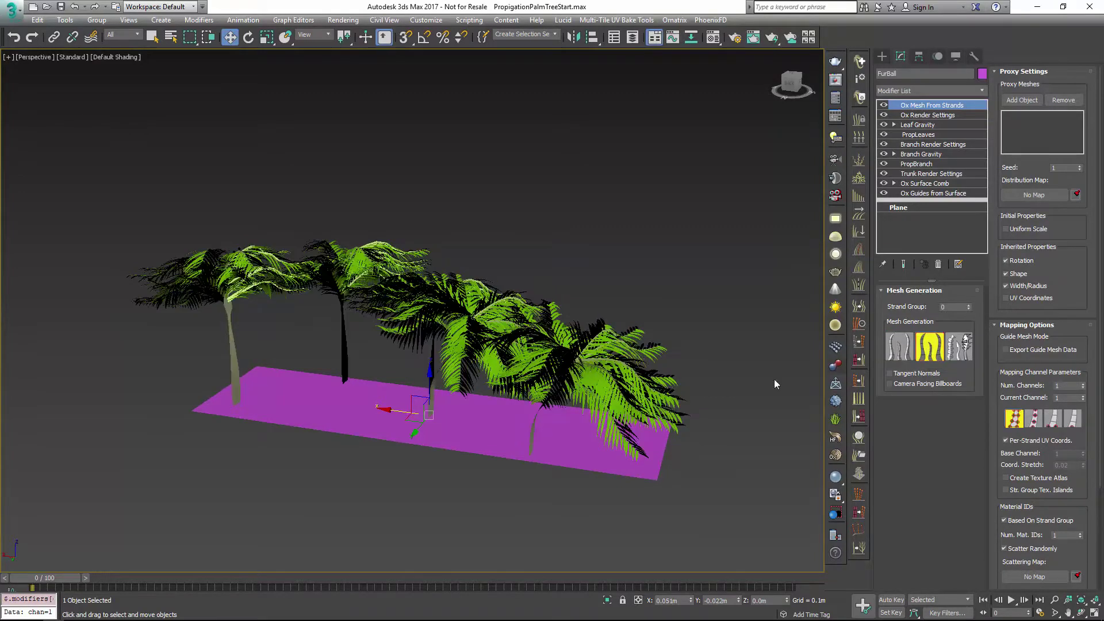
middle_click_drag(739, 396, 828, 417, "alt")
left_click(890, 384)
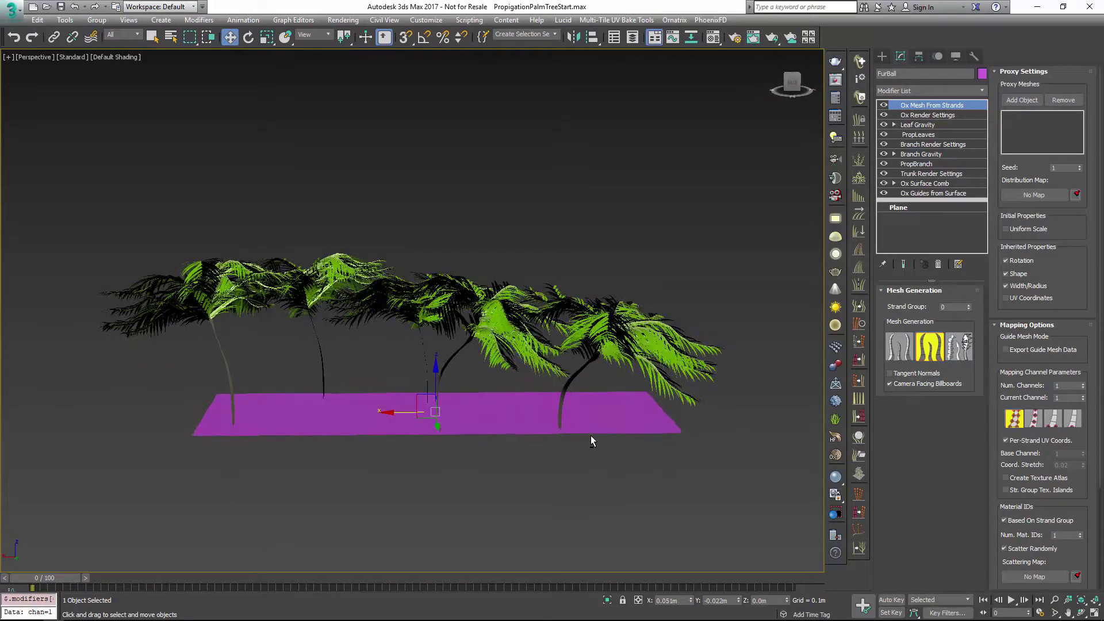
middle_click_drag(594, 440, 419, 430, "alt")
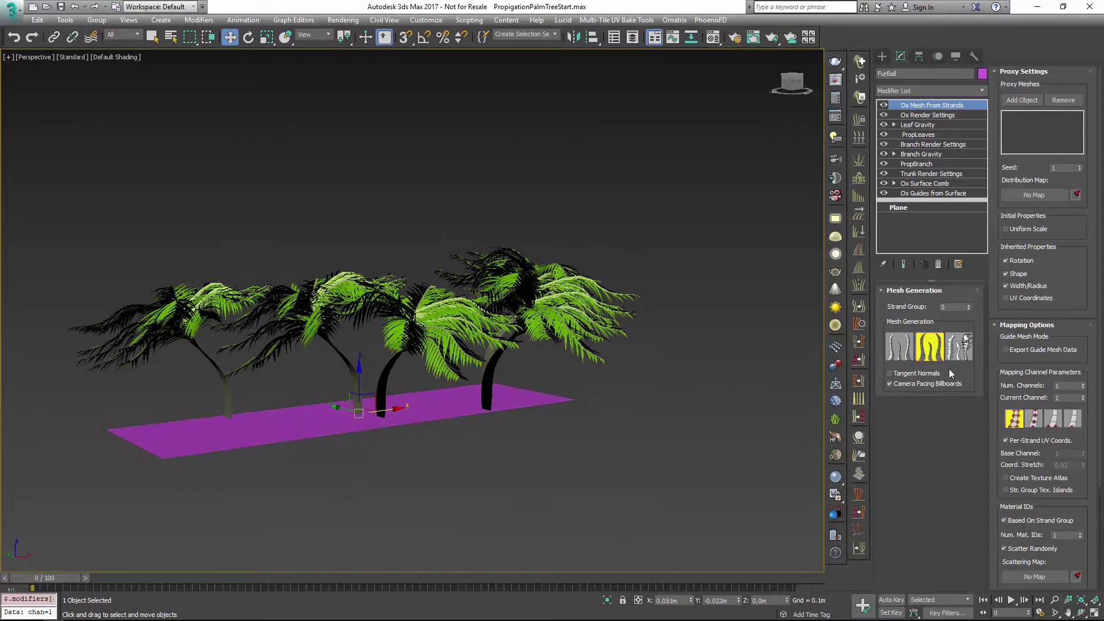
left_click(917, 385)
left_click(959, 347)
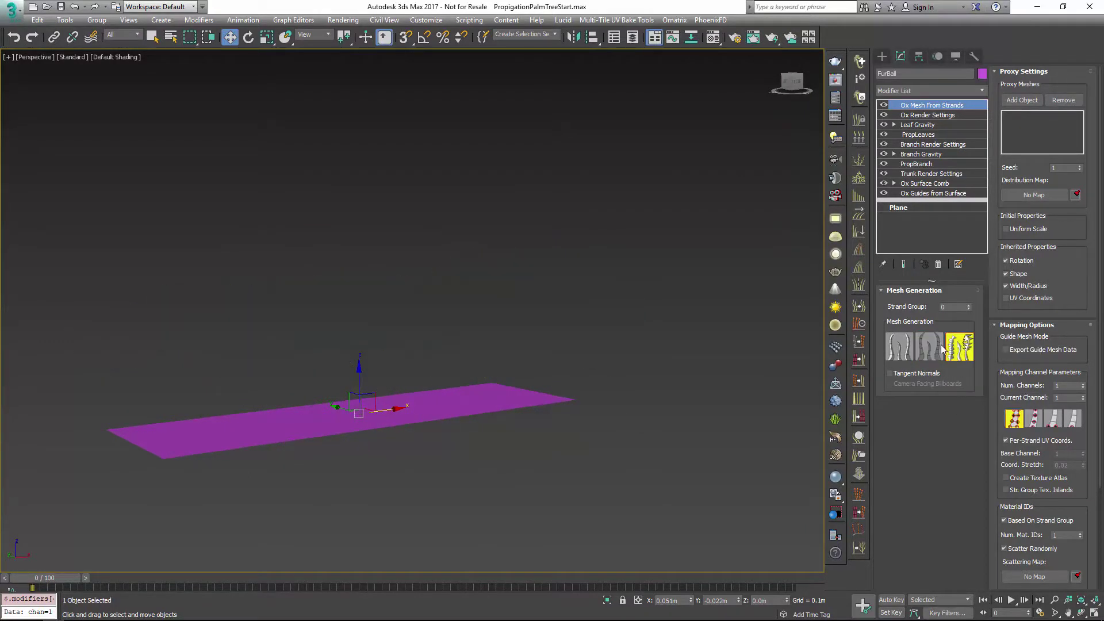
left_click(901, 355)
middle_click_drag(570, 368, 618, 421, "alt")
scroll(605, 413, "up", 5)
scroll(605, 413, "down", 4)
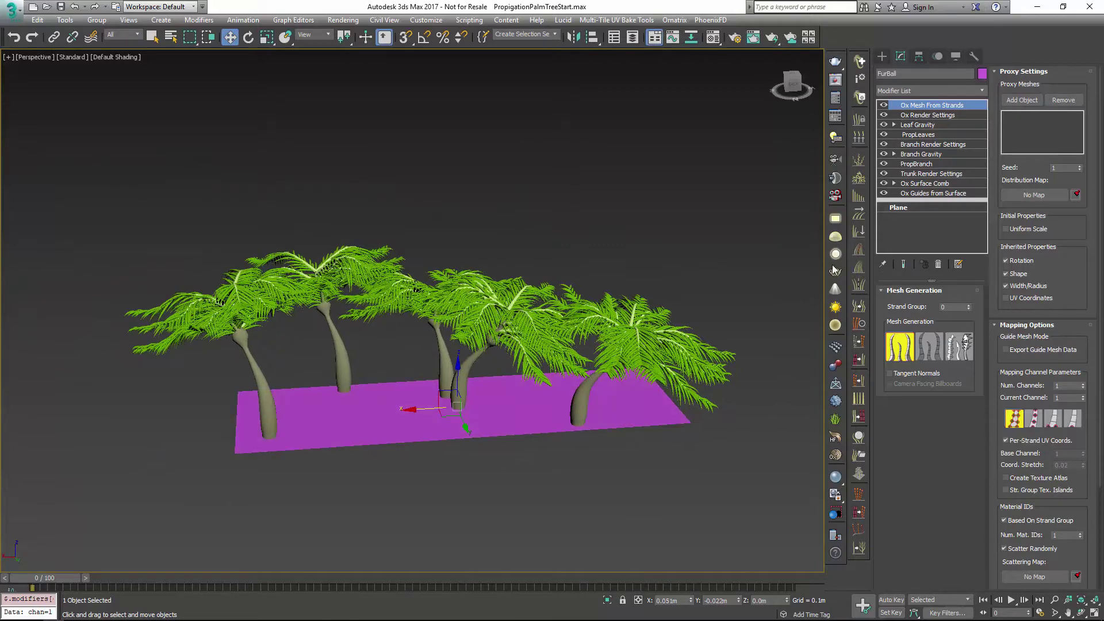
Lower the Ox Surface Comb Bend Along Strand curve and reshape the Branch Gravity along-strand curve.
left_click(933, 184)
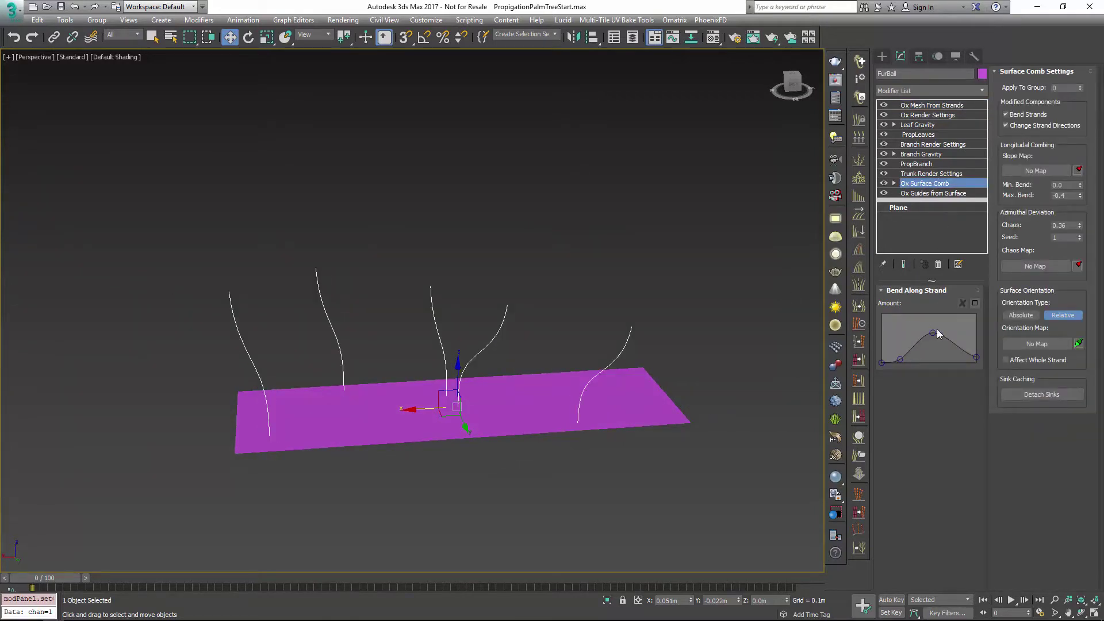
left_click(903, 264)
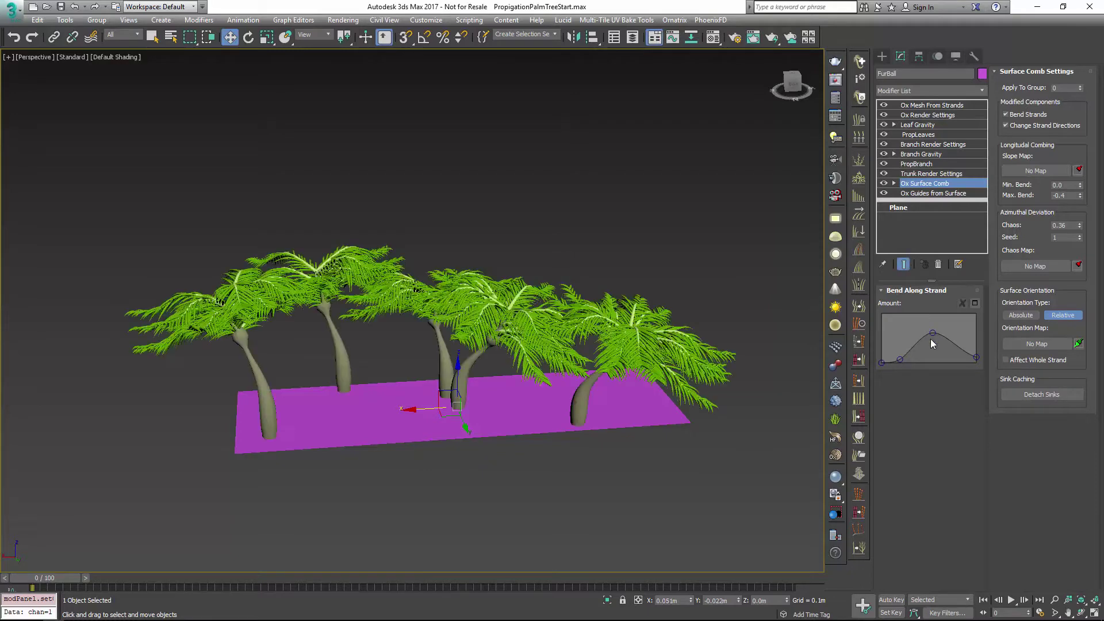
left_click_drag(934, 333, 937, 343)
left_click(923, 155)
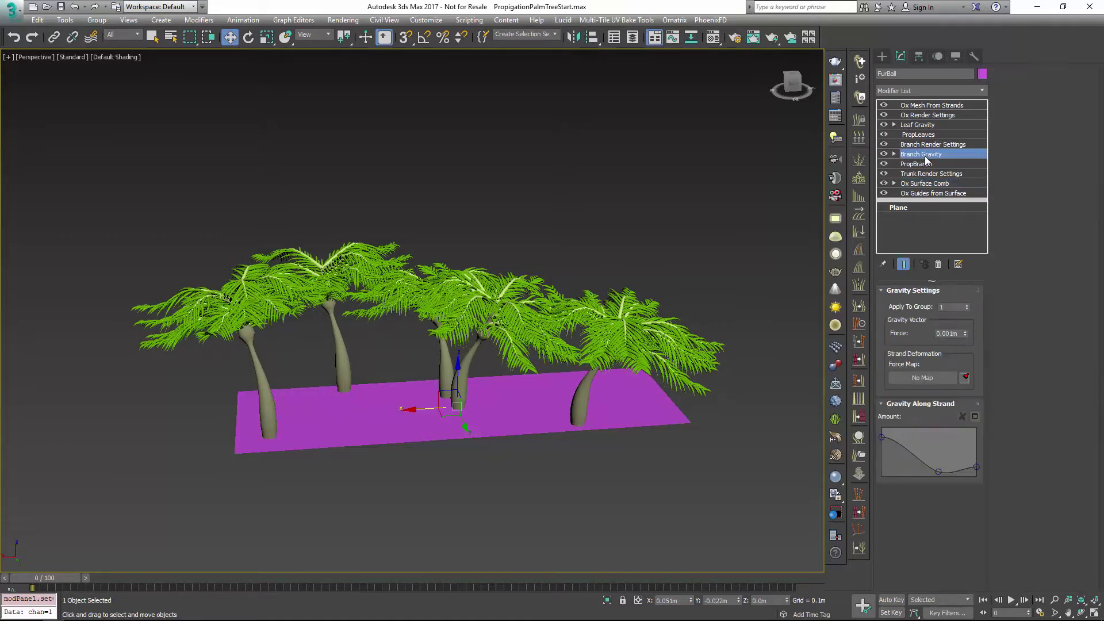
mouse_move(938, 469)
left_mouse_down()
mouse_move(937, 450)
mouse_move(933, 469)
left_mouse_up()
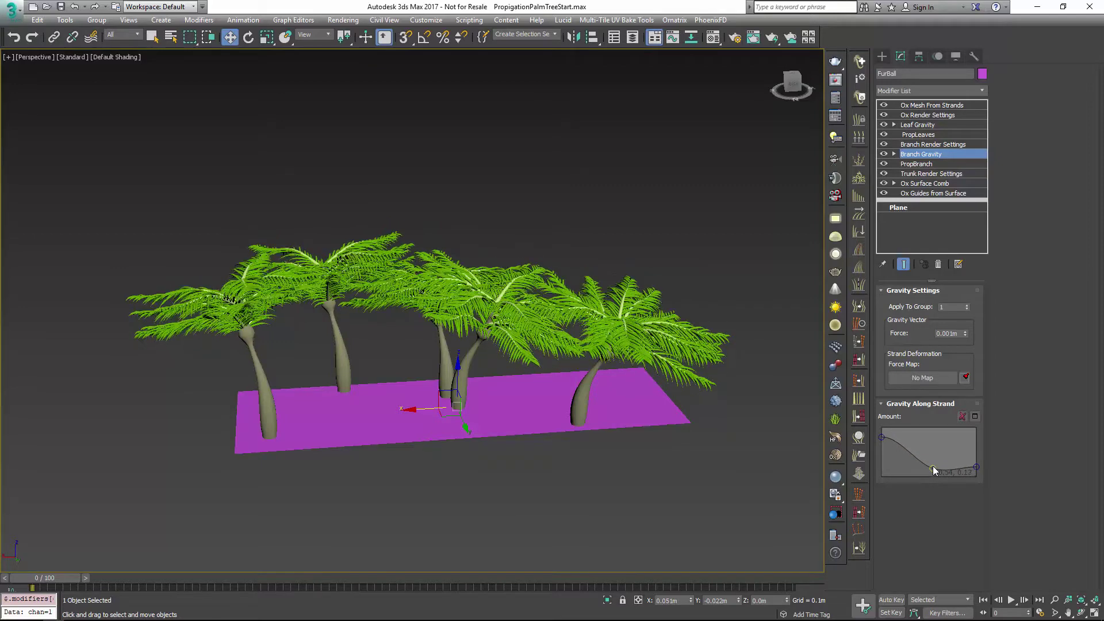
left_click(928, 135)
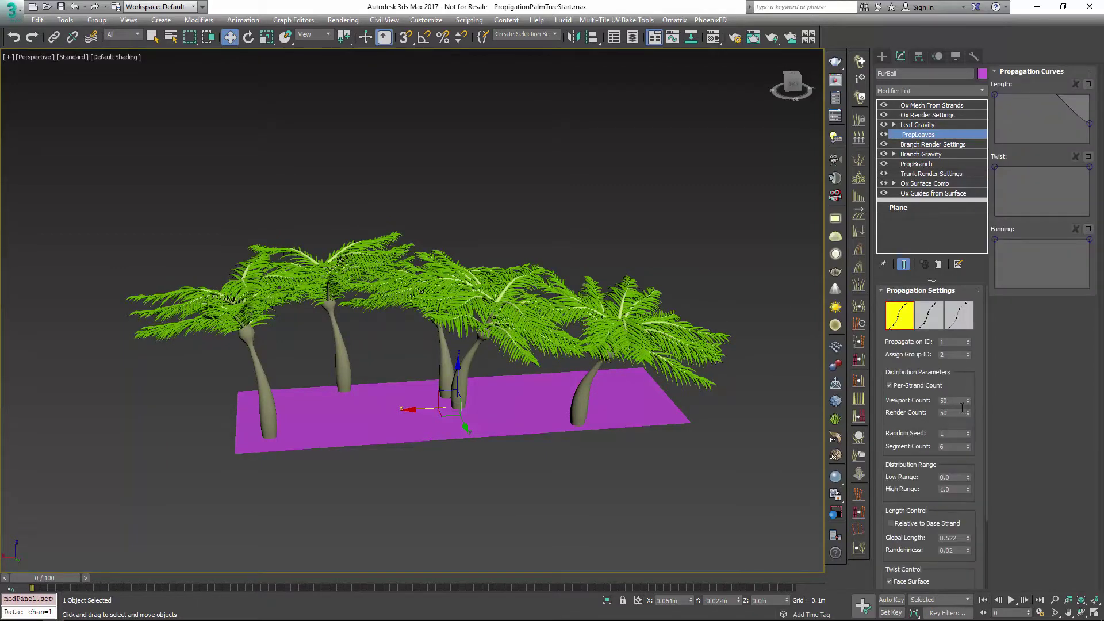
mouse_move(969, 401)
left_mouse_down()
mouse_move(968, 419)
mouse_move(971, 403)
left_mouse_up()
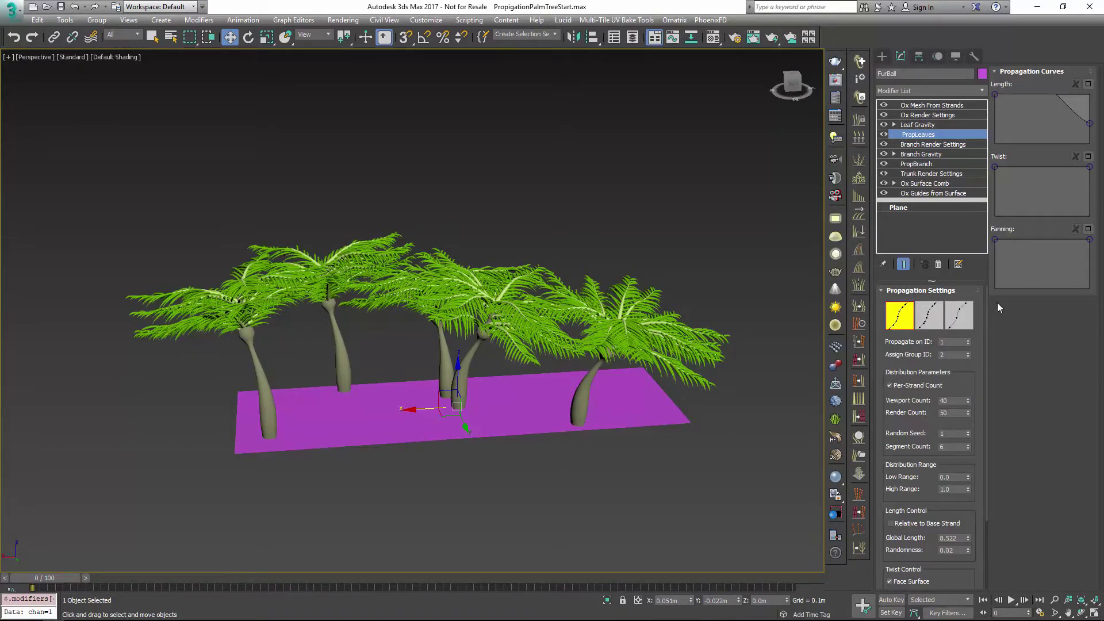
left_click_drag(1091, 126, 1096, 167)
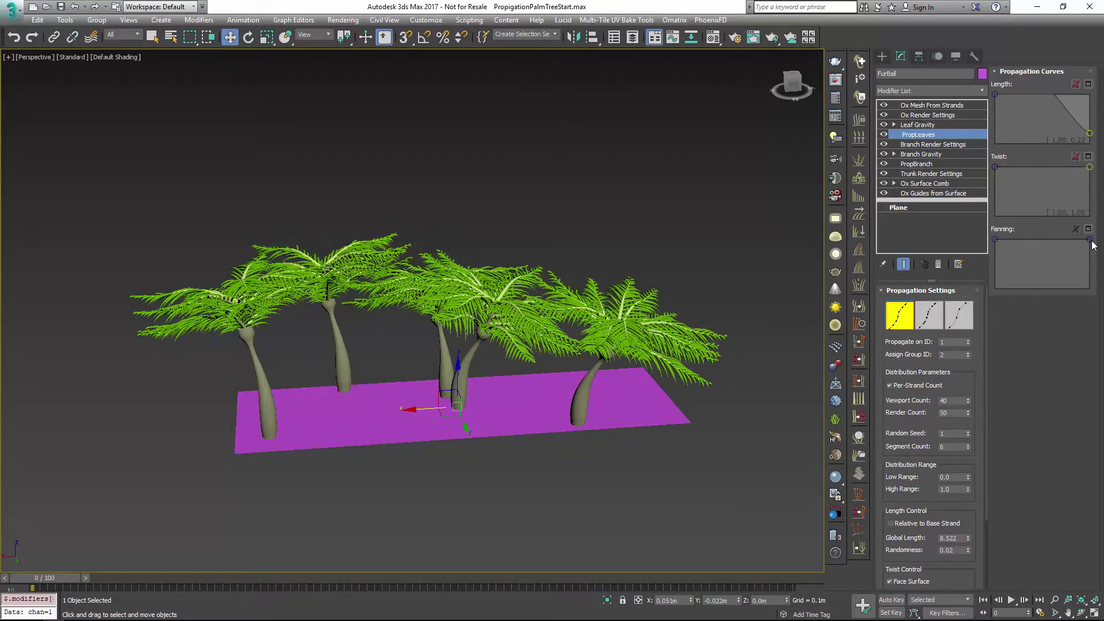
mouse_move(1090, 240)
left_mouse_down()
mouse_move(1097, 322)
mouse_move(1090, 240)
left_mouse_up()
middle_click_drag(533, 371, 477, 357, "alt")
scroll(488, 376, "up", 5)
scroll(478, 356, "down", 5)
scroll(468, 311, "down", 2)
scroll(522, 309, "up", 4)
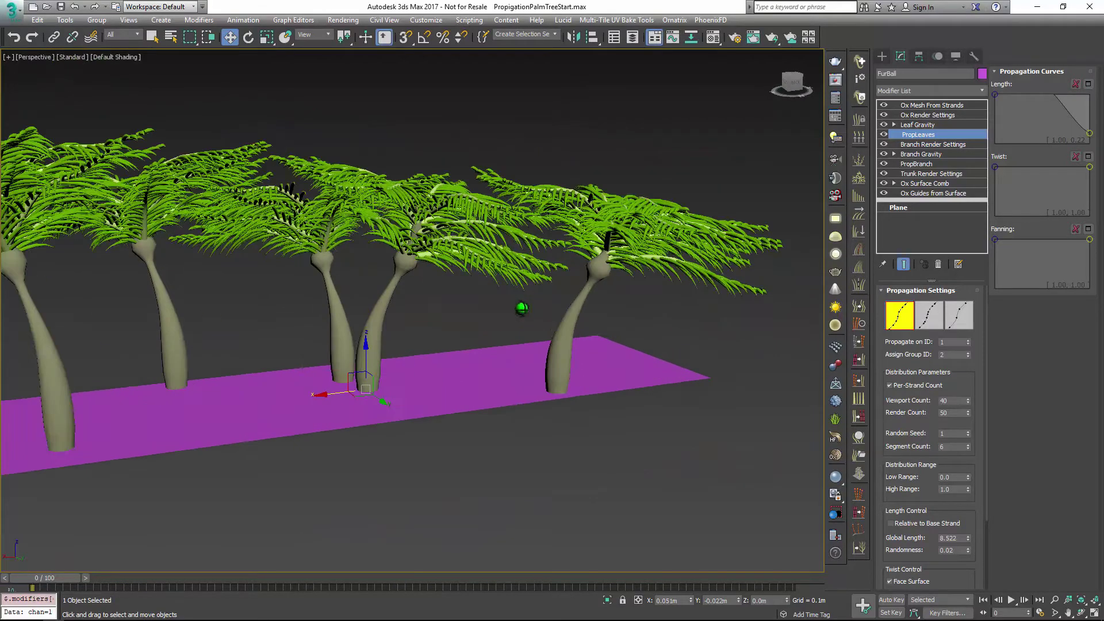
middle_click_drag(521, 309, 547, 301, "alt")
scroll(547, 300, "down", 6)
middle_click_drag(552, 348, 557, 375)
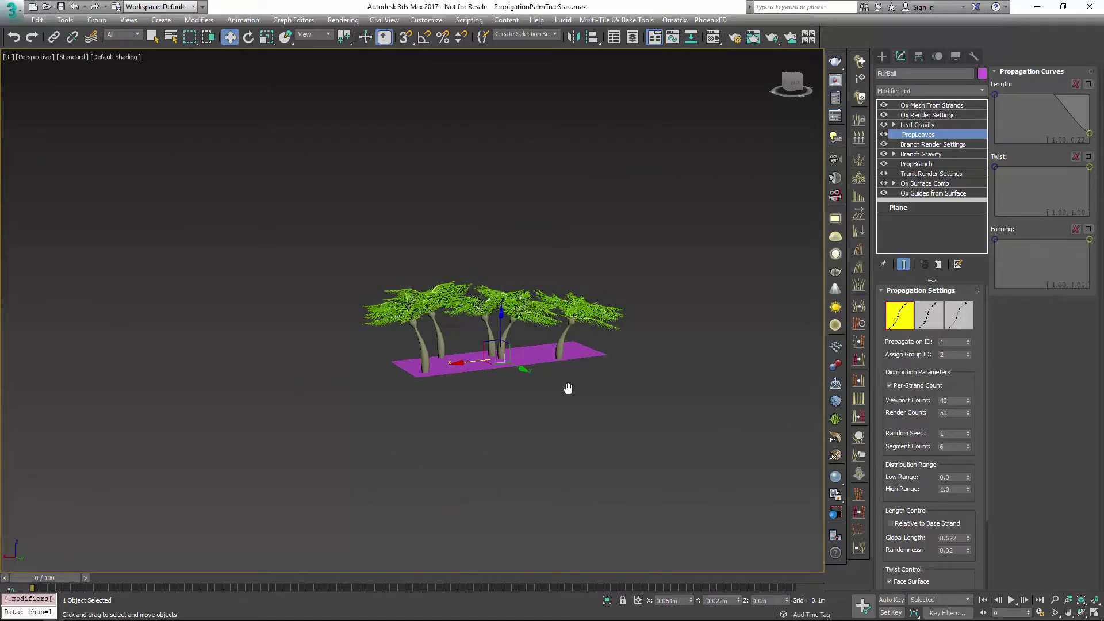
scroll(566, 379, "up", 4)
middle_click_drag(570, 348, 554, 401)
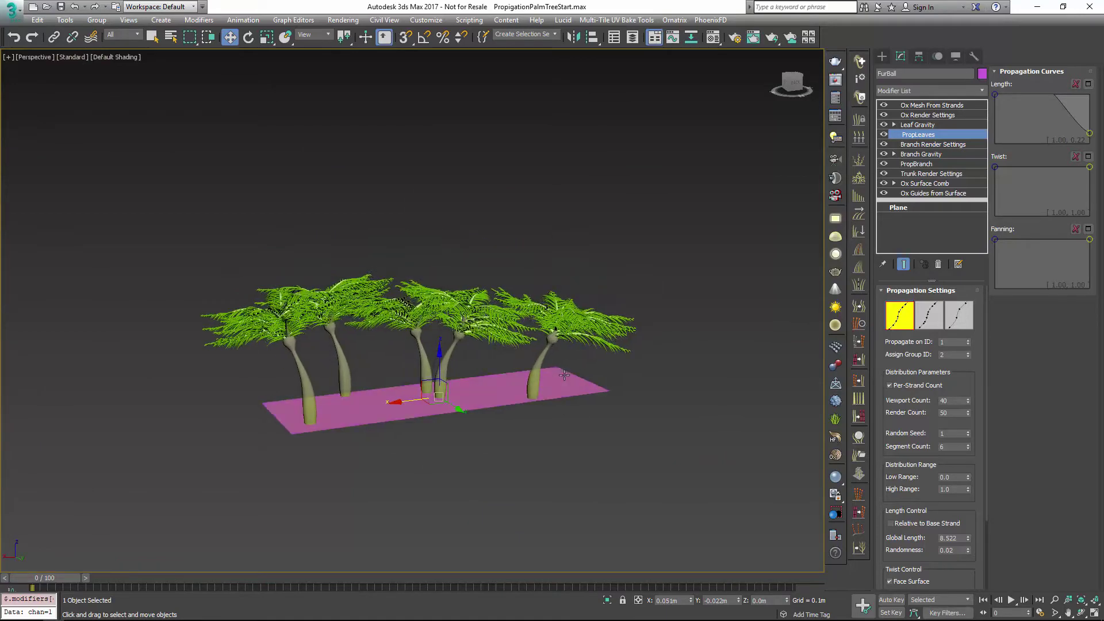
Deselect the palms, unhide all objects, and select the revealed S-curved Plane002.
left_click(520, 271)
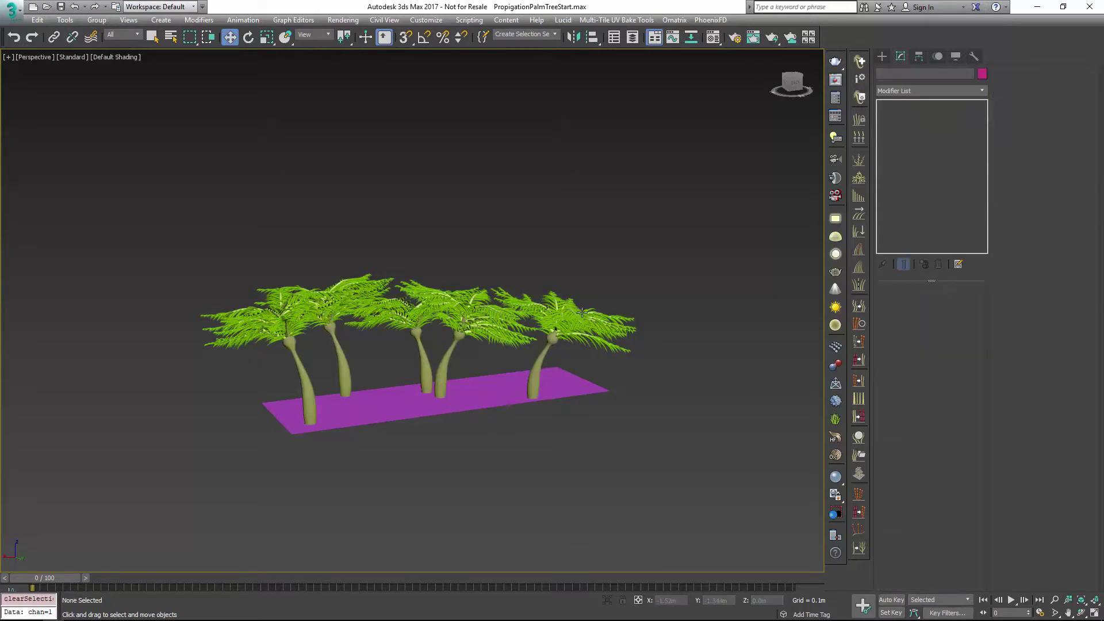
right_click(661, 359)
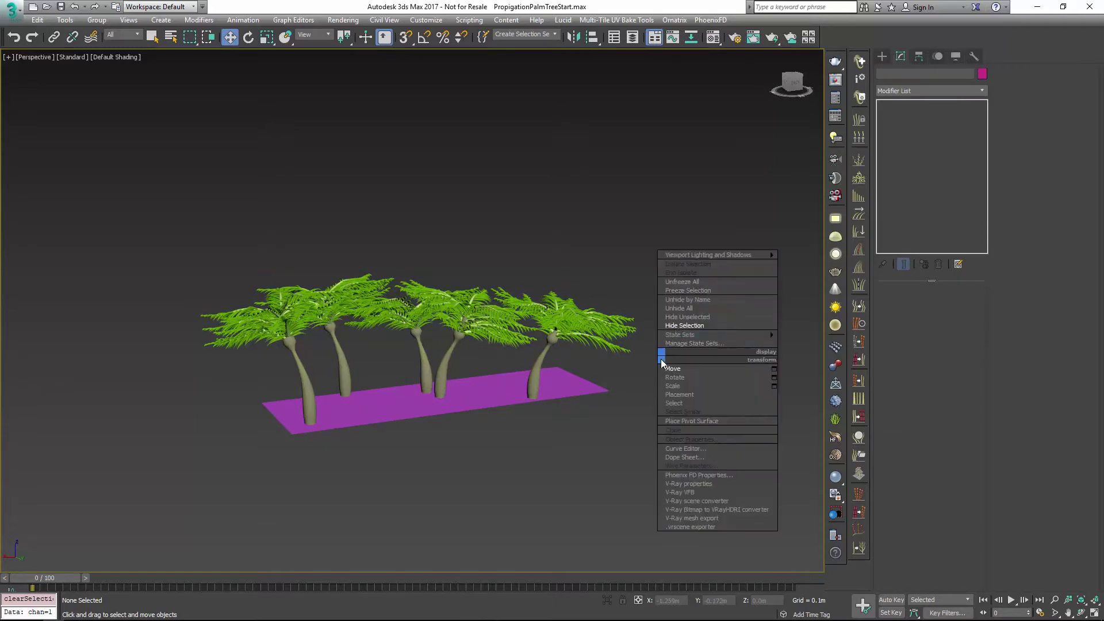
left_click(693, 308)
middle_click_drag(695, 306, 379, 447)
left_click(360, 449)
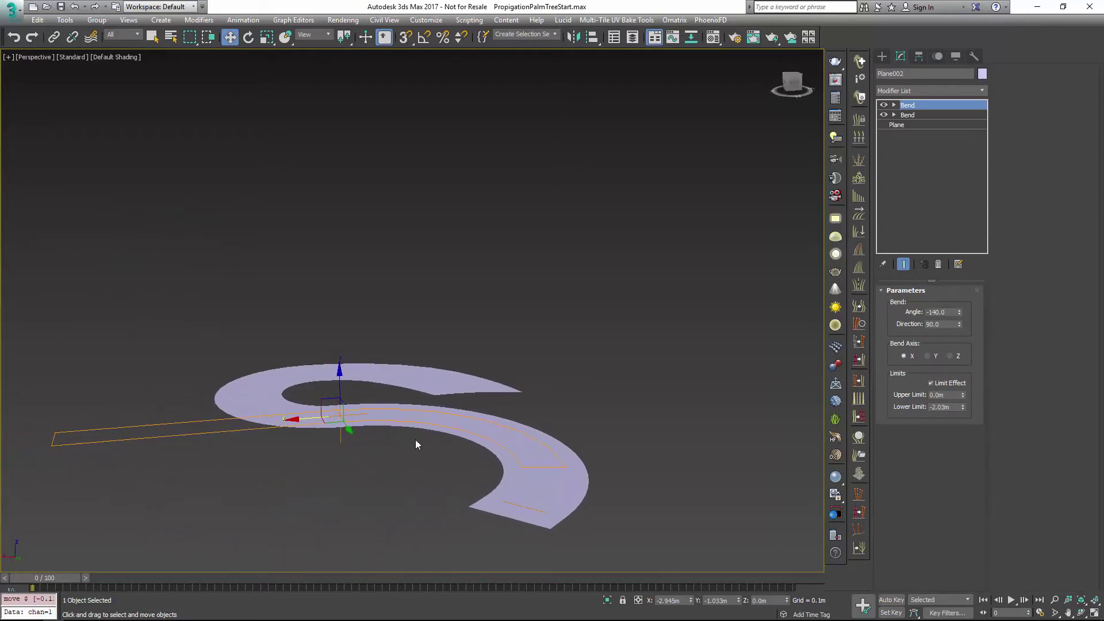
Grow the Palm2 Ornatrix Quick Hair groom preset on the S-shaped plane.
left_click(861, 61)
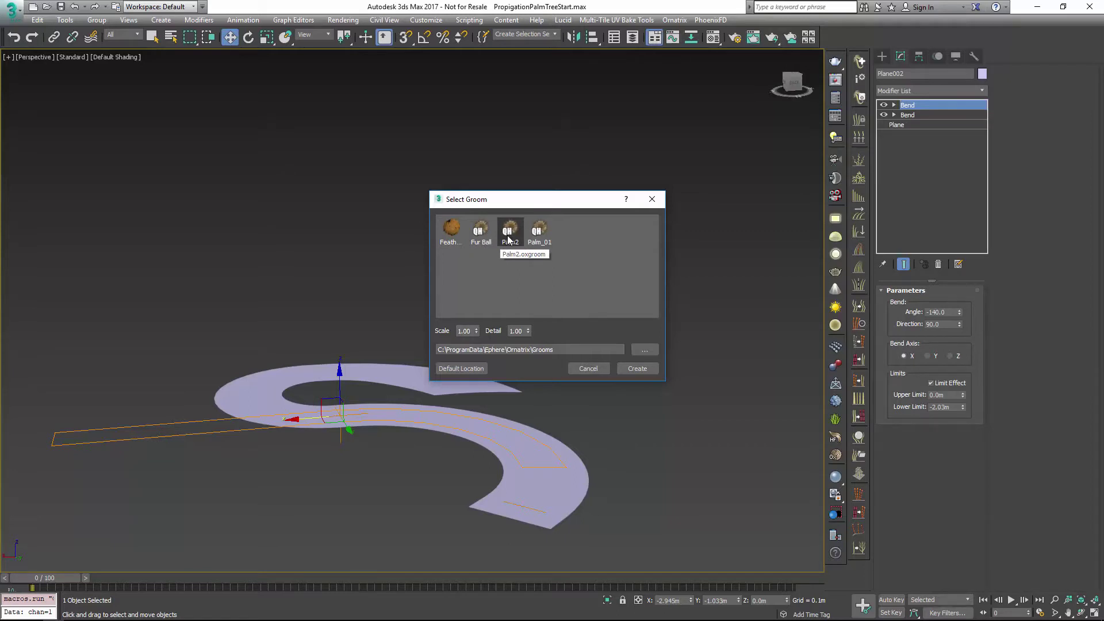
left_click(508, 237)
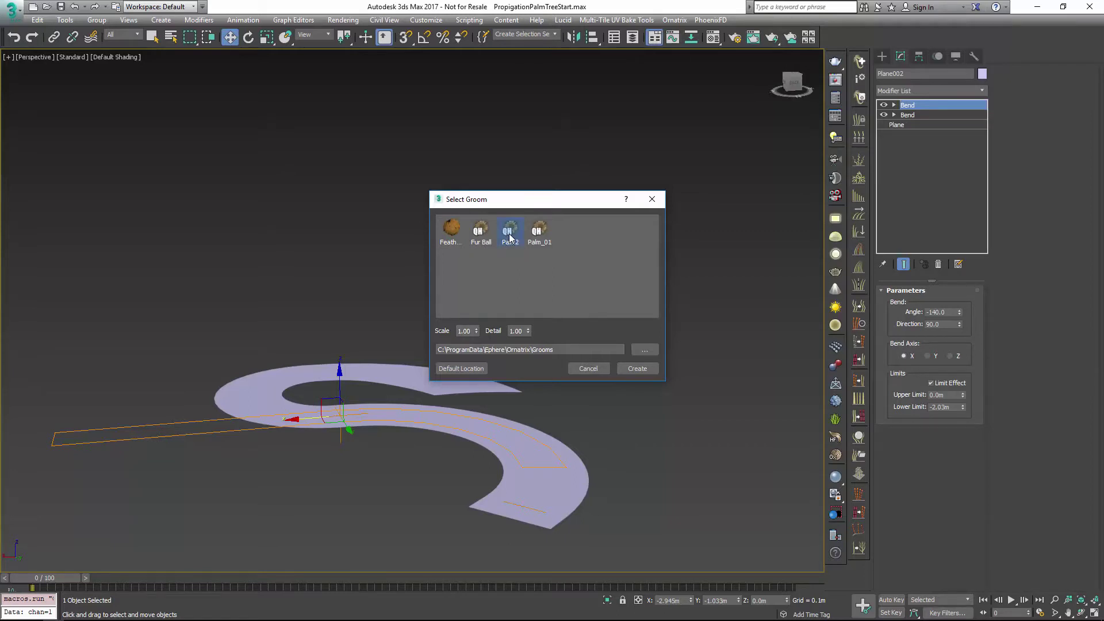
left_click(630, 370)
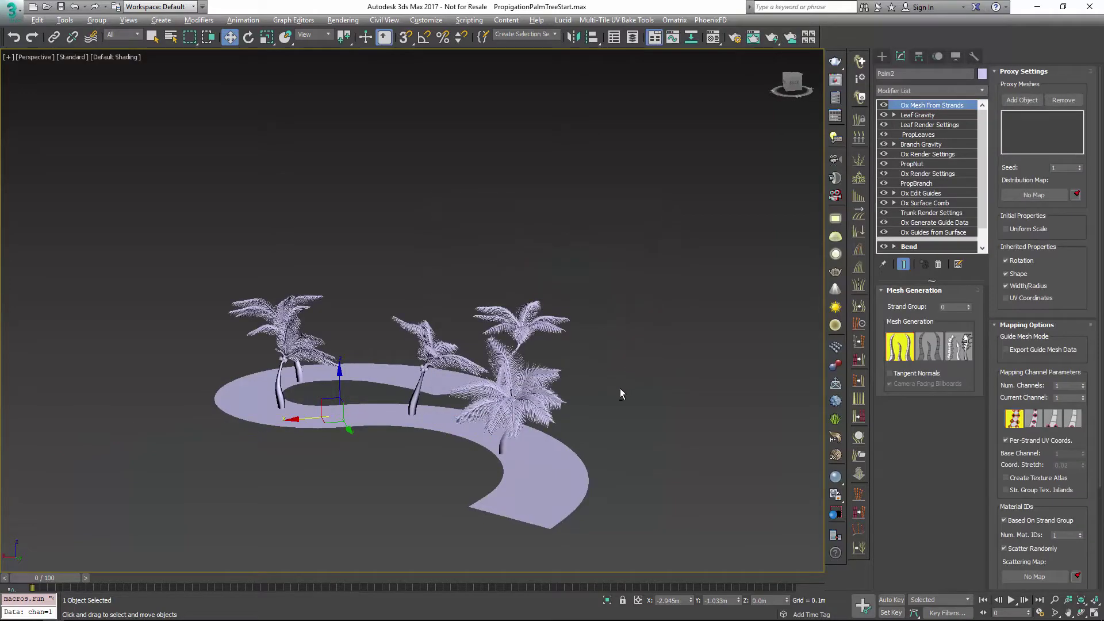
middle_click_drag(618, 389, 654, 376, "alt")
scroll(469, 368, "up", 6)
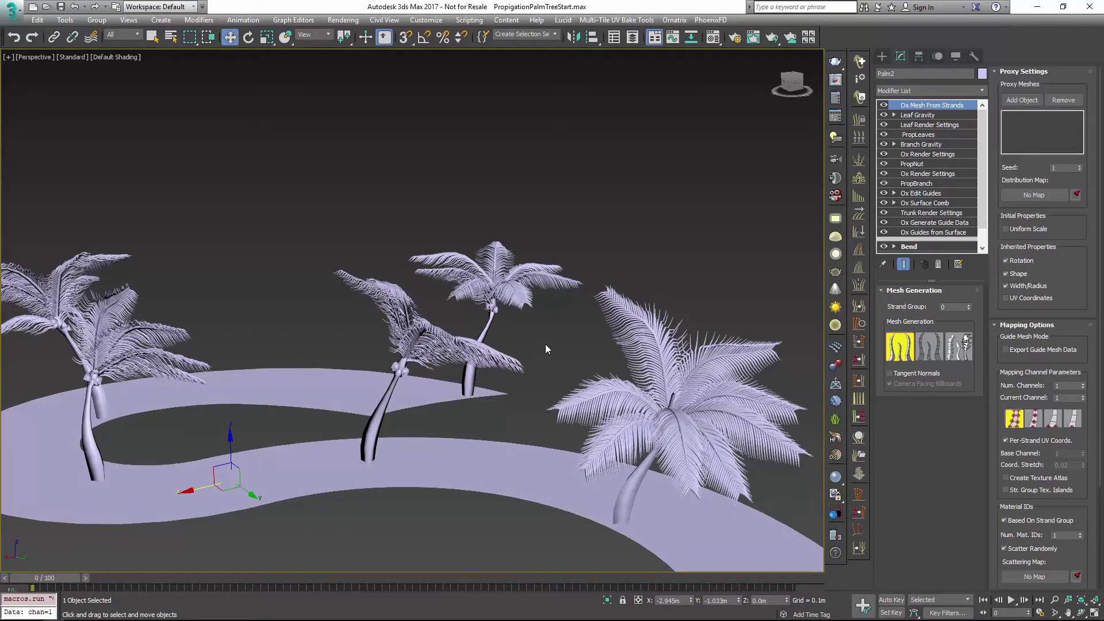
Assign the PalmTree Multi/Sub-Object material to the Palm2 groom for green fronds and brown trunks.
key("m")
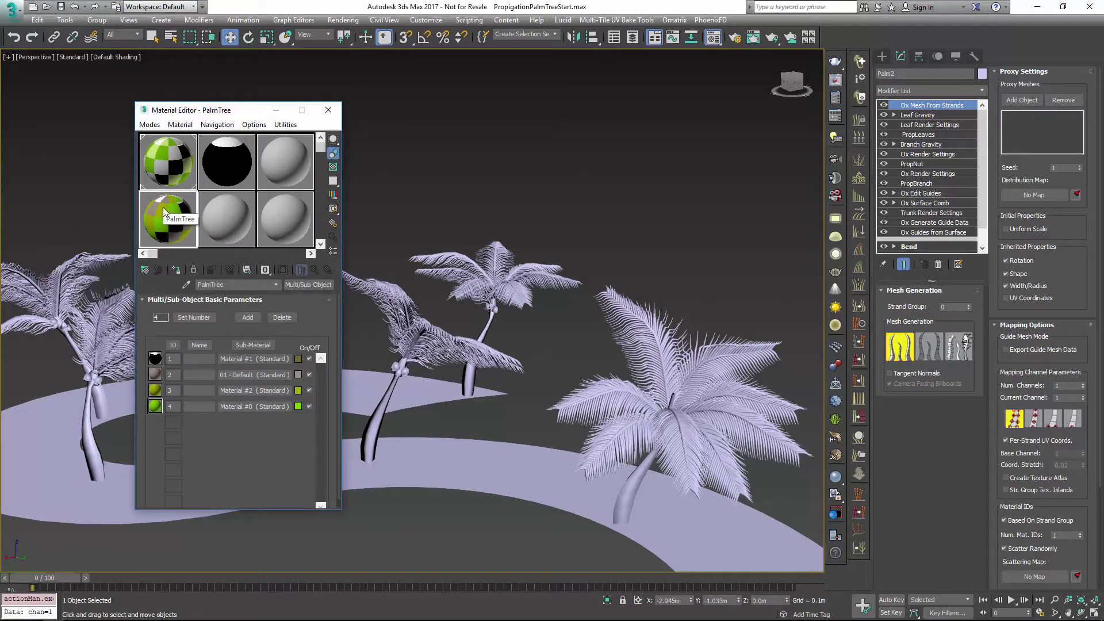
left_click(176, 270)
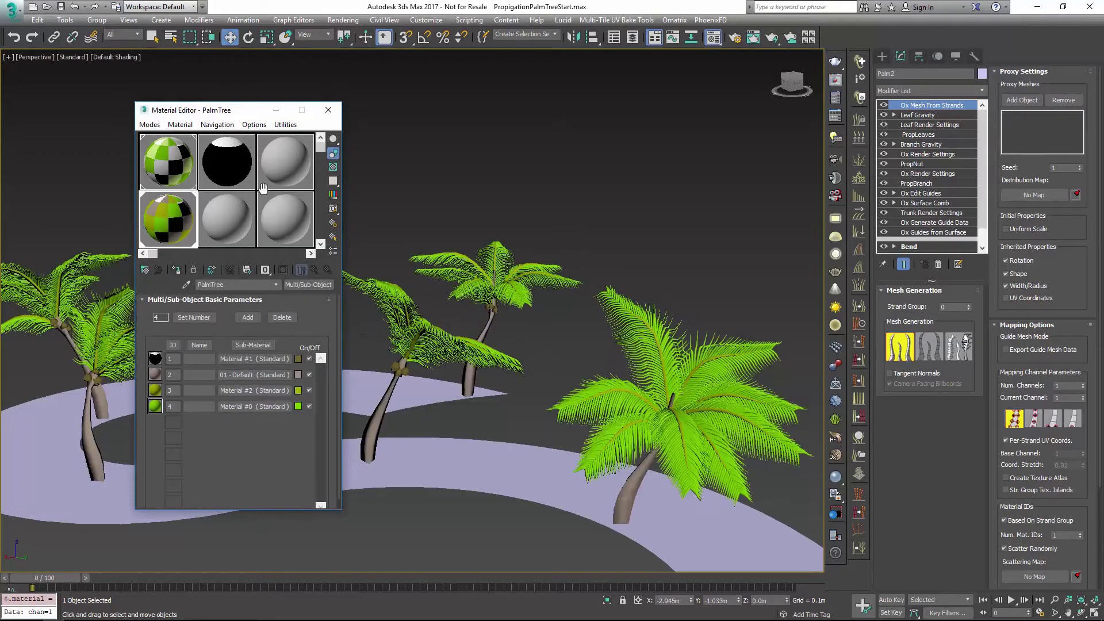
left_click(329, 109)
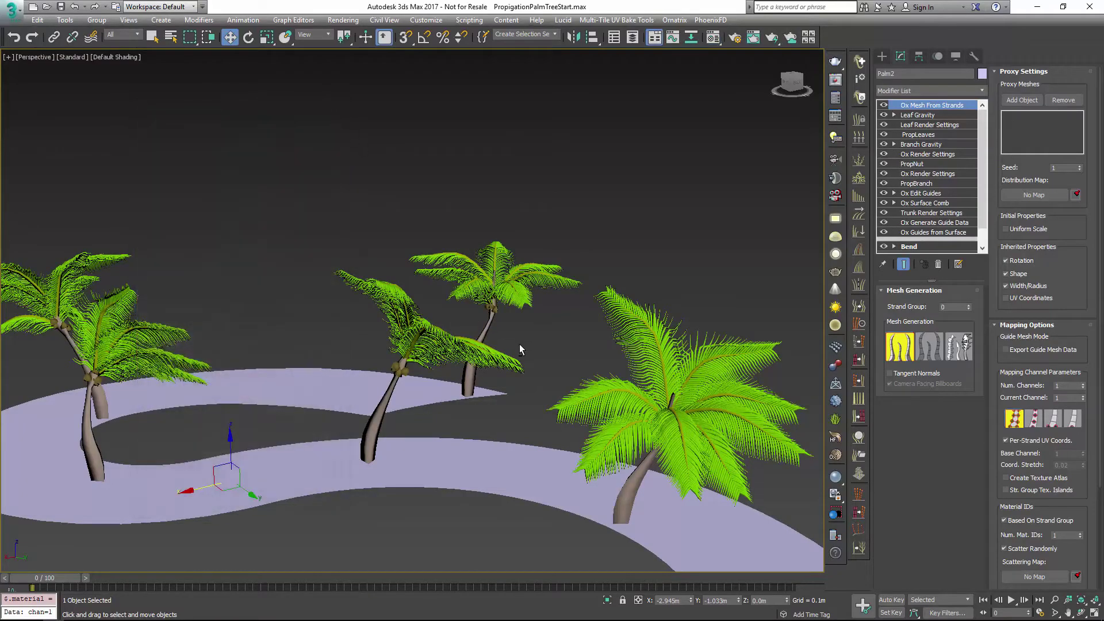
mouse_move(513, 347)
middle_mouse_down("alt")
mouse_move(348, 348)
mouse_move(519, 340)
mouse_move(526, 350)
middle_mouse_up("alt")
middle_click_drag(491, 398, 506, 384, "alt")
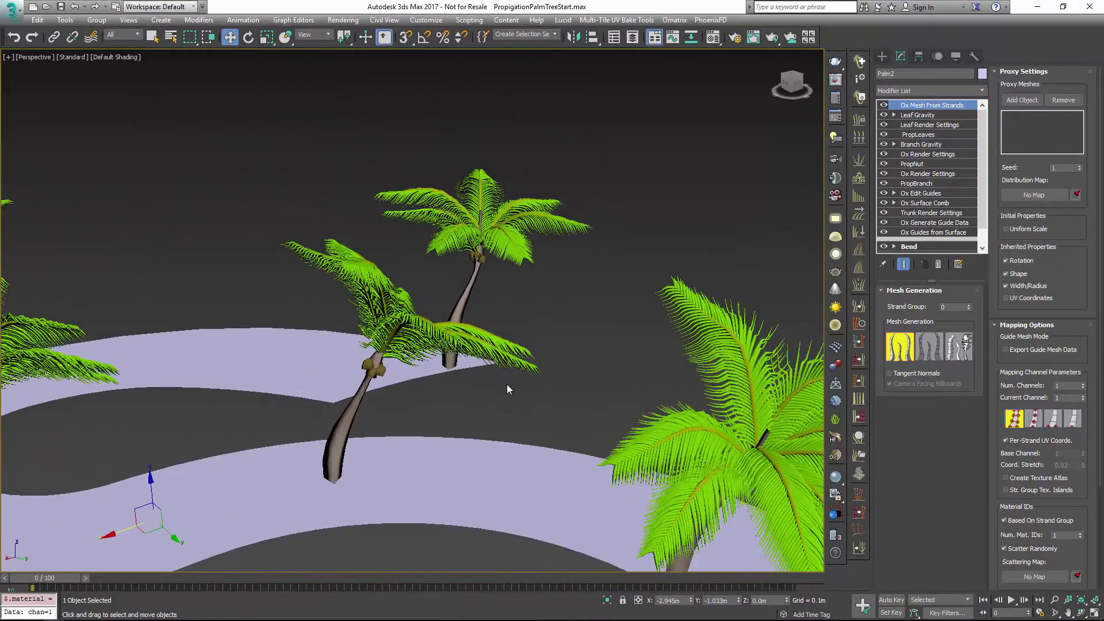
Set Ox Guides from Surface Root Count to 20 and switch to a different Root Distribution.
left_click(937, 233)
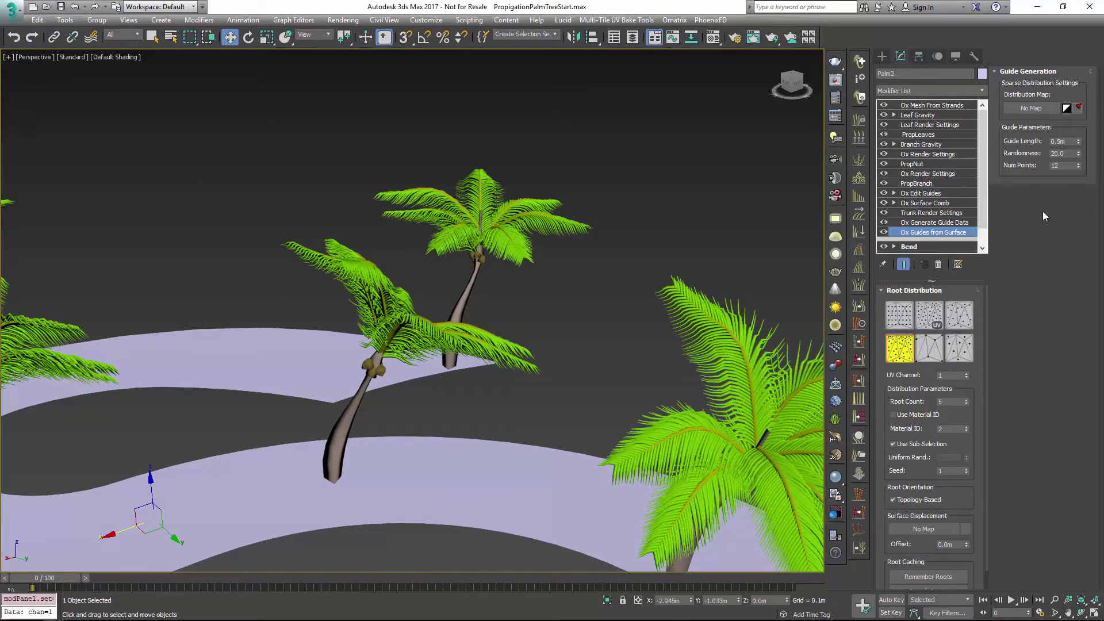
double_click(954, 402)
type("20")
key("Return")
scroll(616, 355, "down", 5)
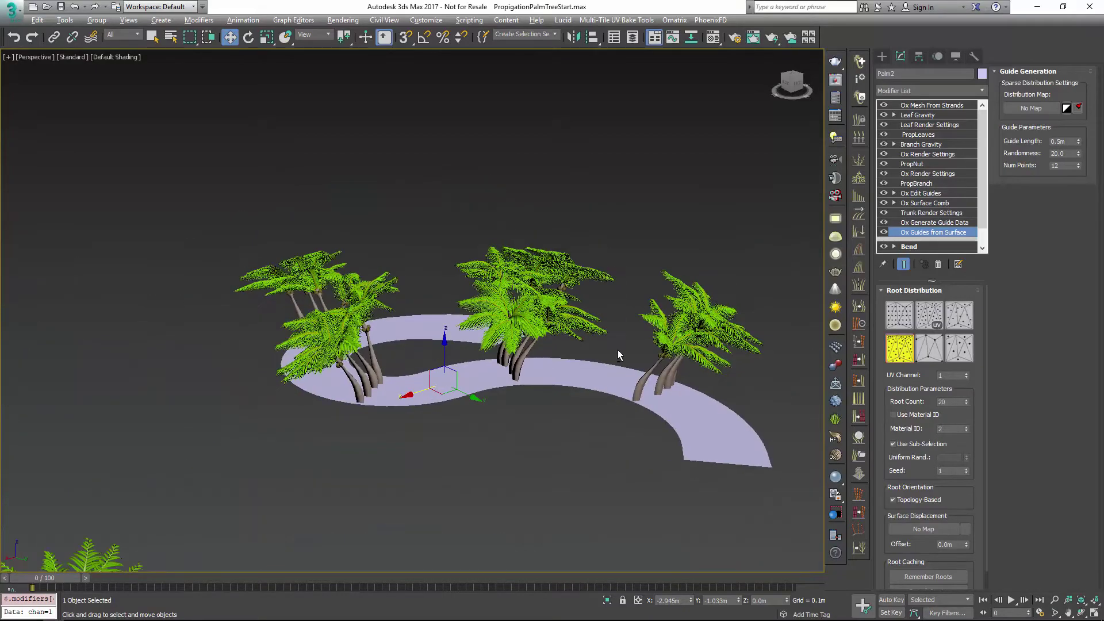
scroll(616, 355, "up", 5)
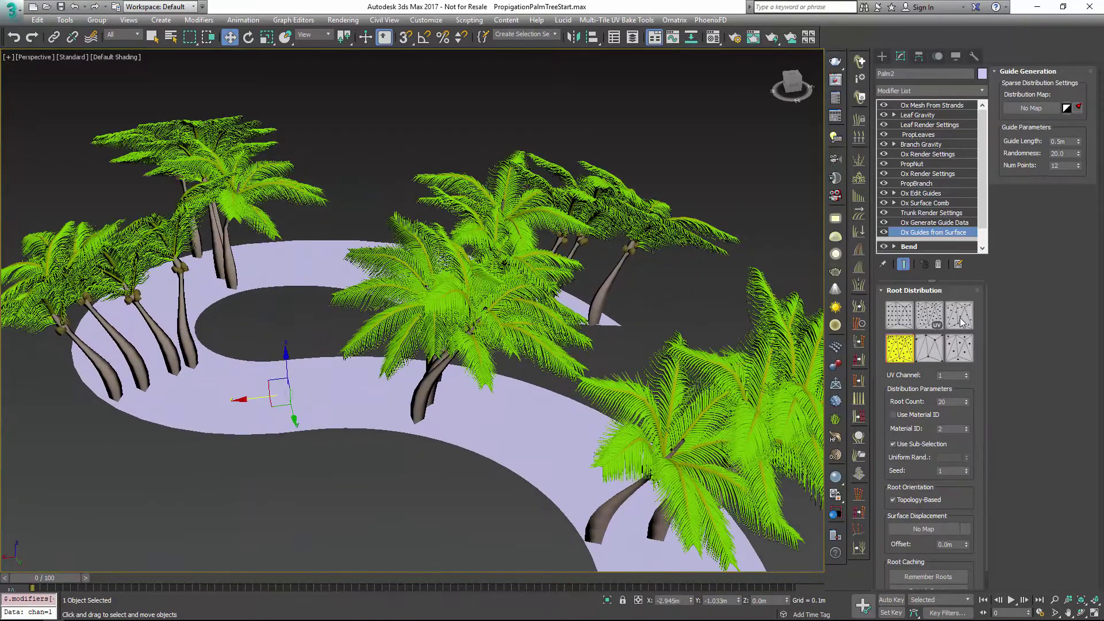
left_click(959, 317)
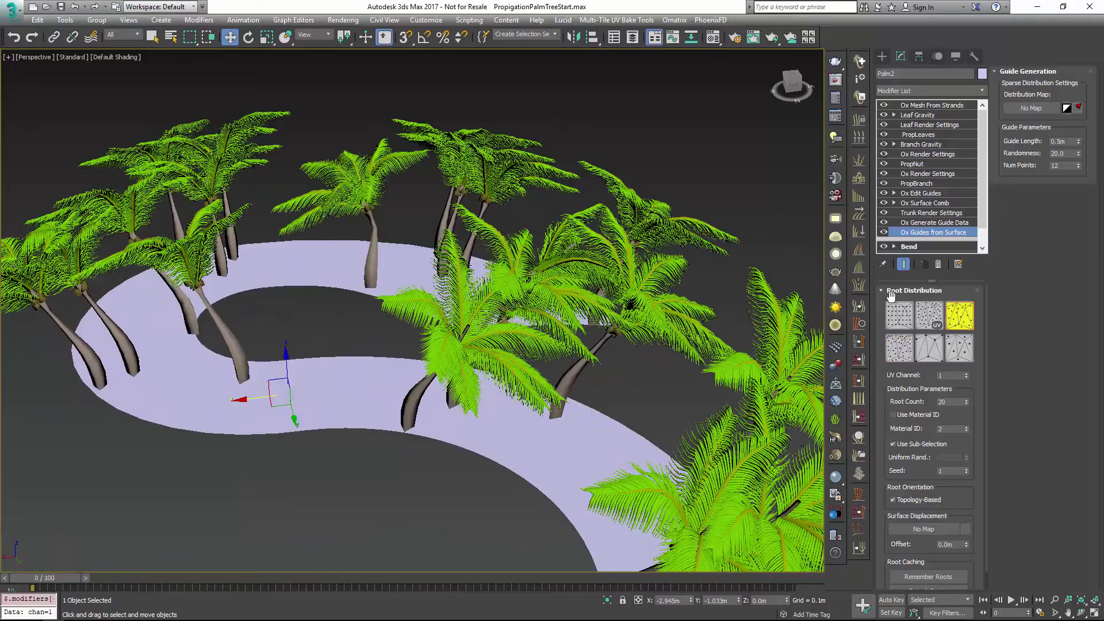
middle_click_drag(713, 345, 558, 346, "alt")
scroll(558, 346, "down", 6)
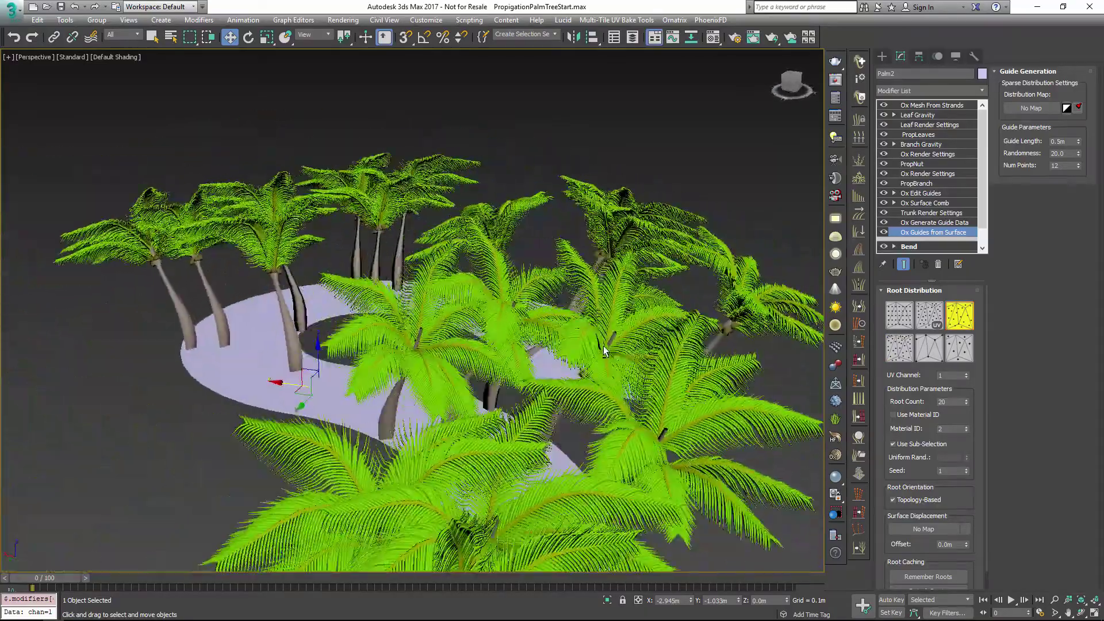
middle_click_drag(532, 446, 569, 377, "alt")
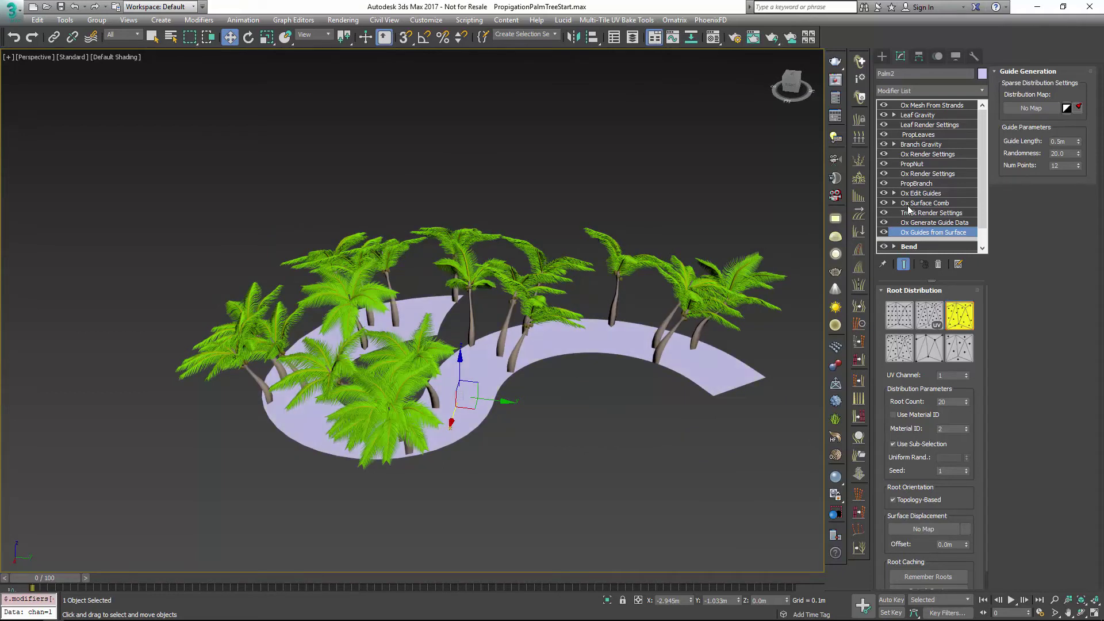
Raise the middle point of the Ox Surface Comb Bend Along Strand curve to about 0.57.
left_click(911, 205)
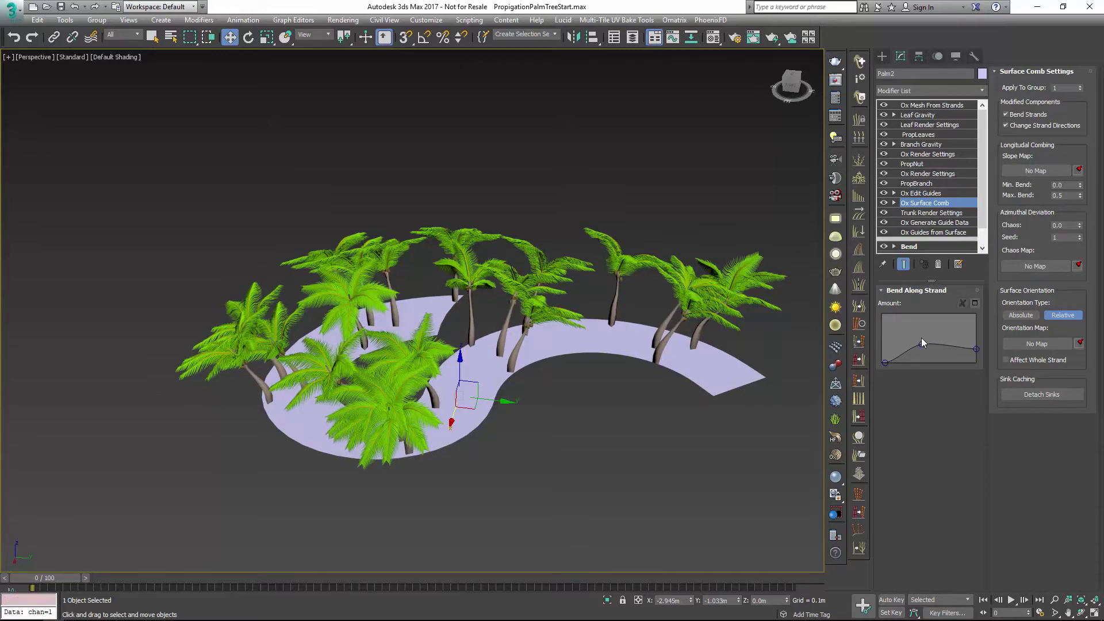
left_click_drag(921, 343, 924, 334)
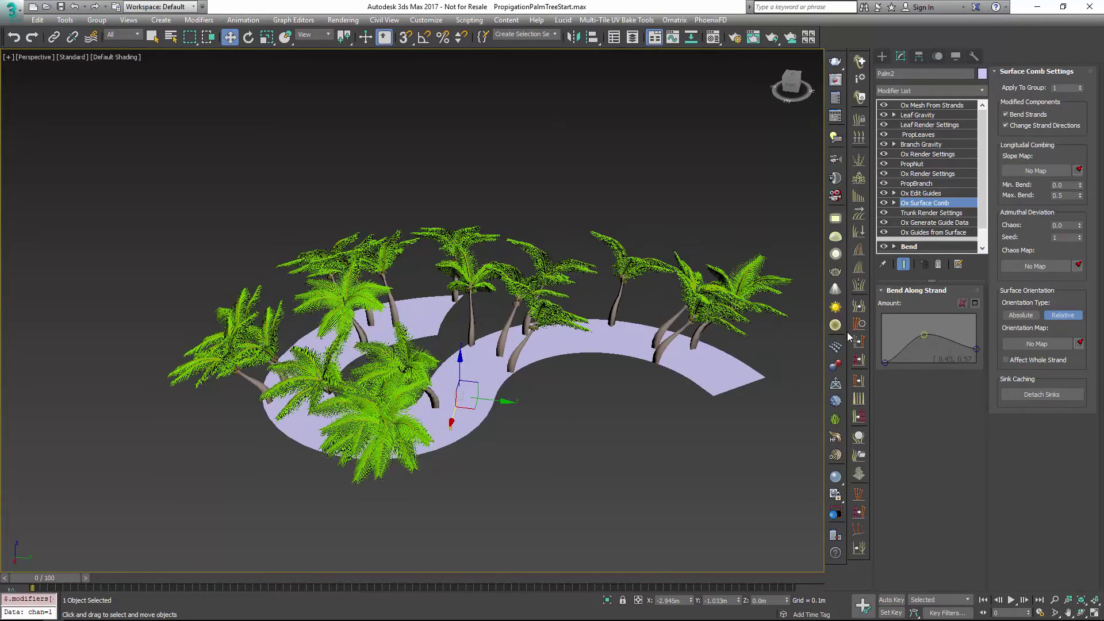
middle_click_drag(599, 352, 633, 352, "alt")
scroll(632, 352, "up", 2)
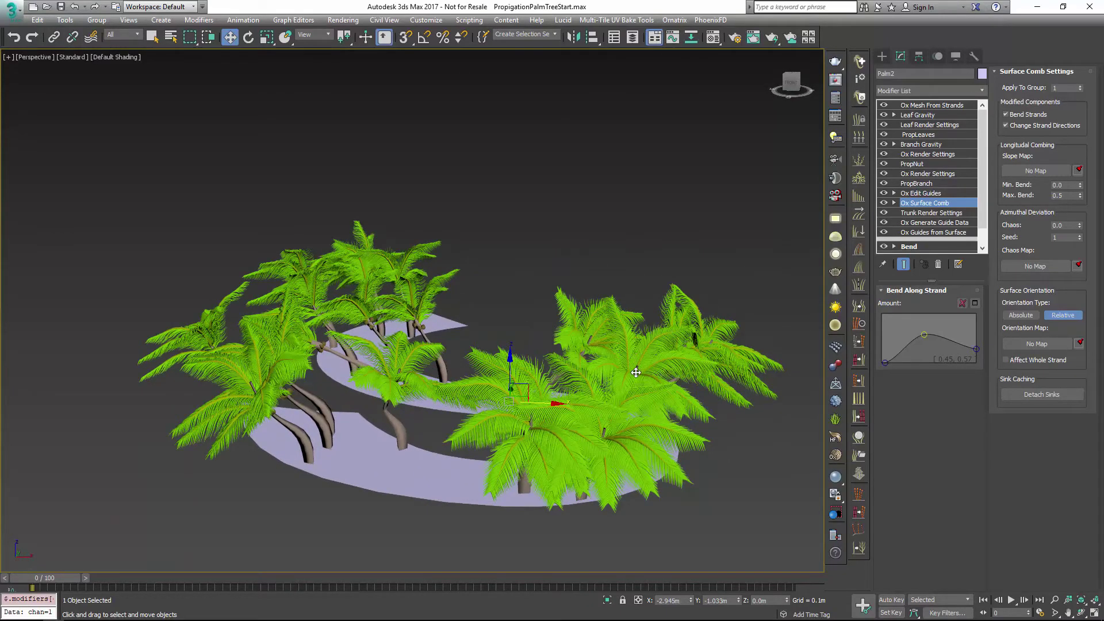
middle_click_drag(619, 433, 531, 440, "alt")
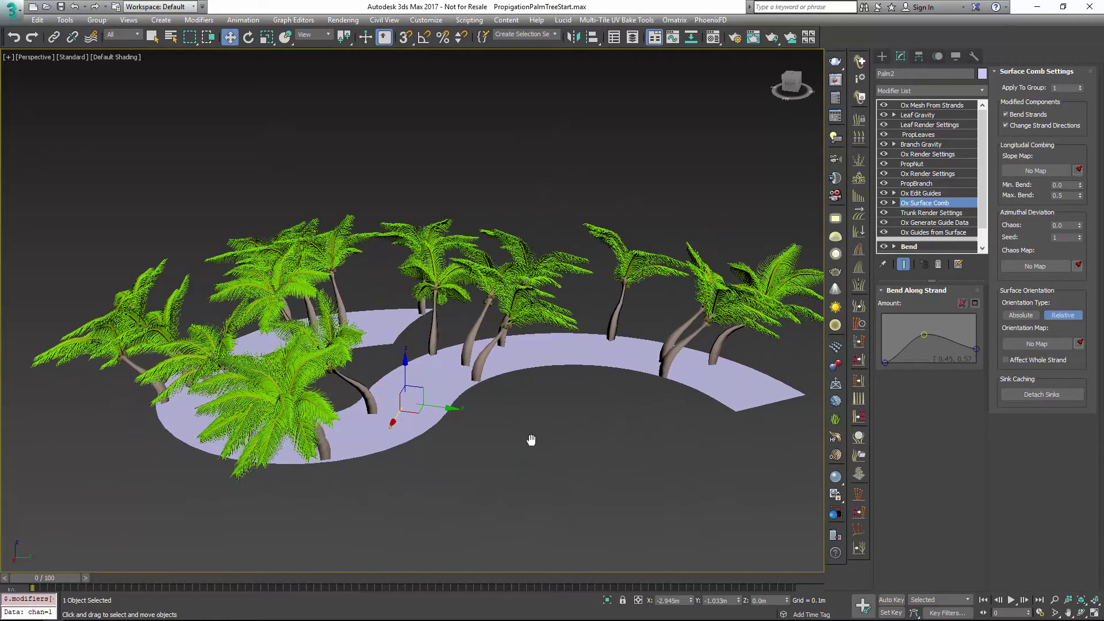
middle_click_drag(531, 440, 545, 439)
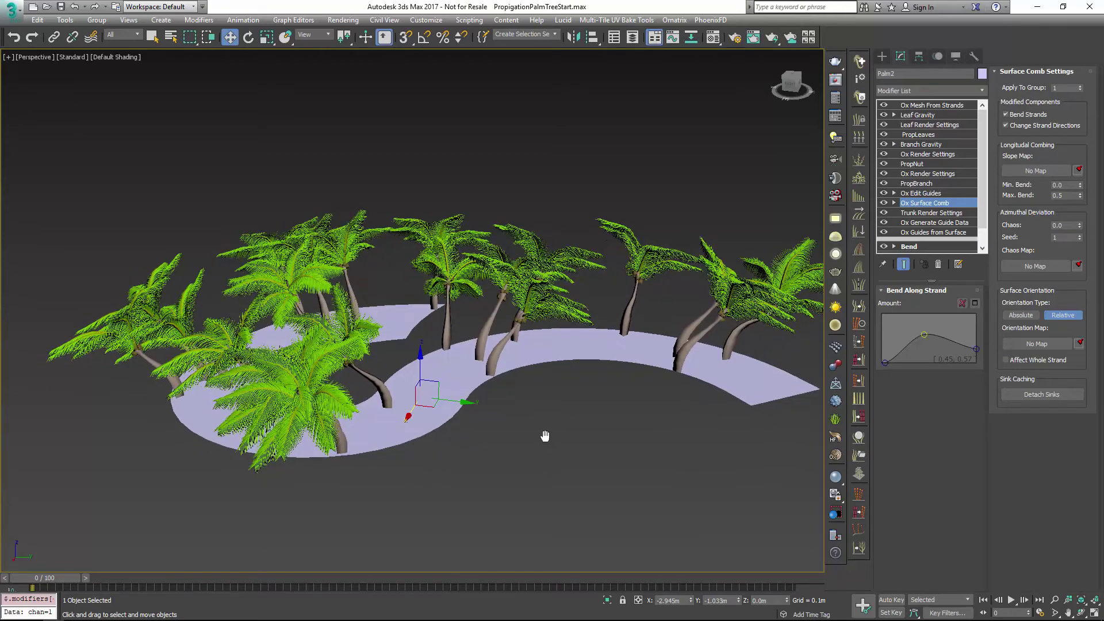
scroll(548, 444, "down", 2)
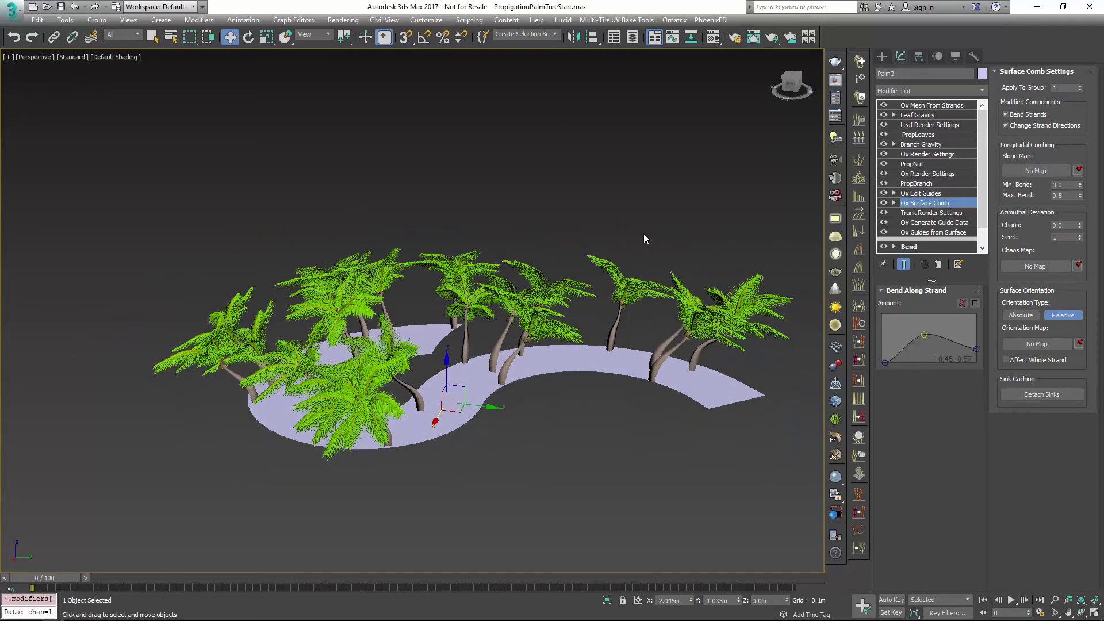
Select every object in the scene and delete it.
left_click_drag(730, 206, 260, 456)
key("Delete")
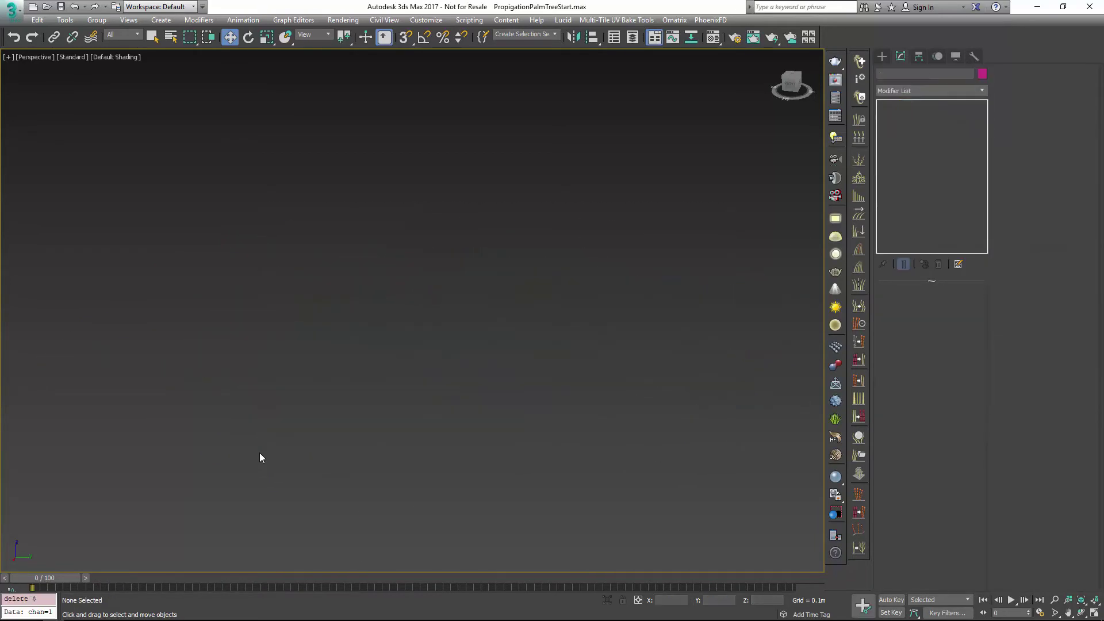
key("ctrl+z")
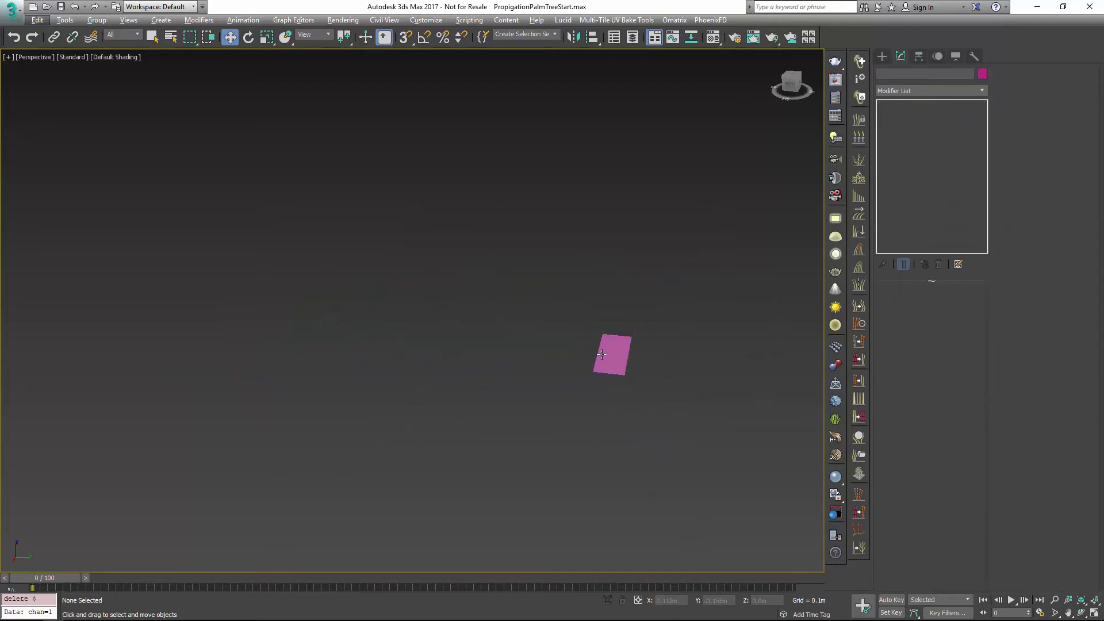
Select the remaining magenta Plane001 and zoom in on it.
left_click(613, 355)
middle_click_drag(615, 353, 650, 369, "alt")
scroll(651, 370, "up", 5)
middle_click_drag(652, 331, 628, 339)
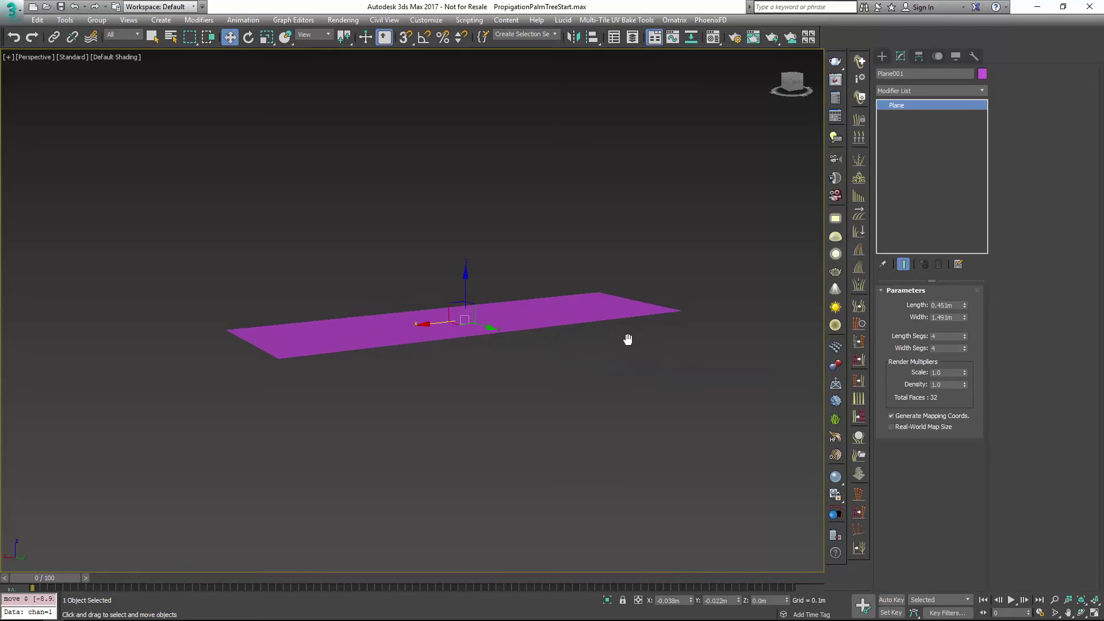